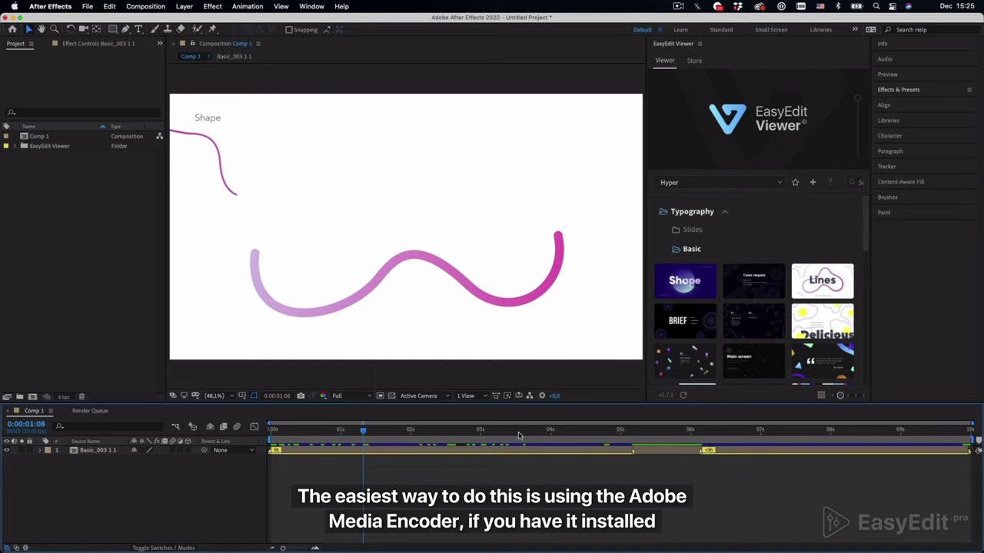
- Move the playhead to 0:00:04:01, where the Lines title is fully visible, and open the Composition menu
click(550, 445)
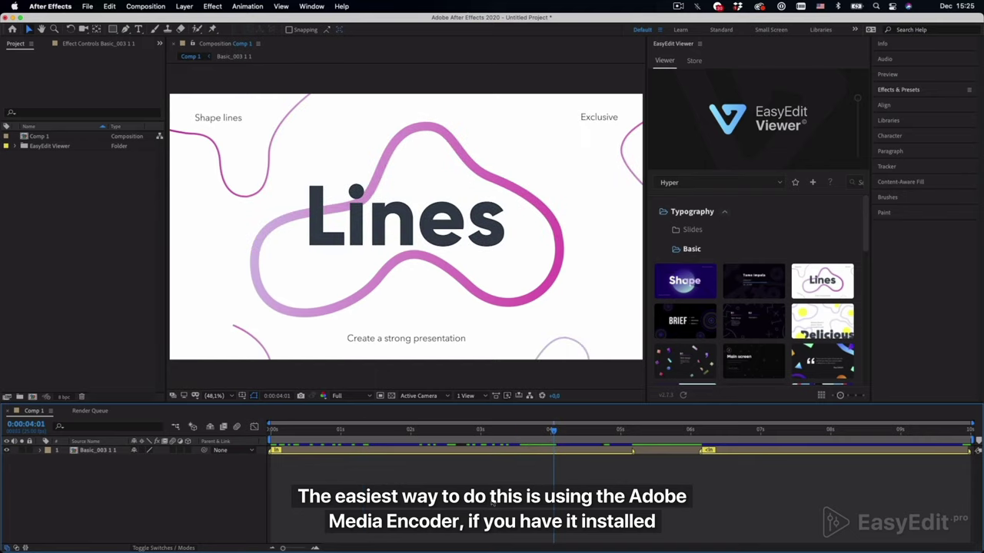
click(159, 11)
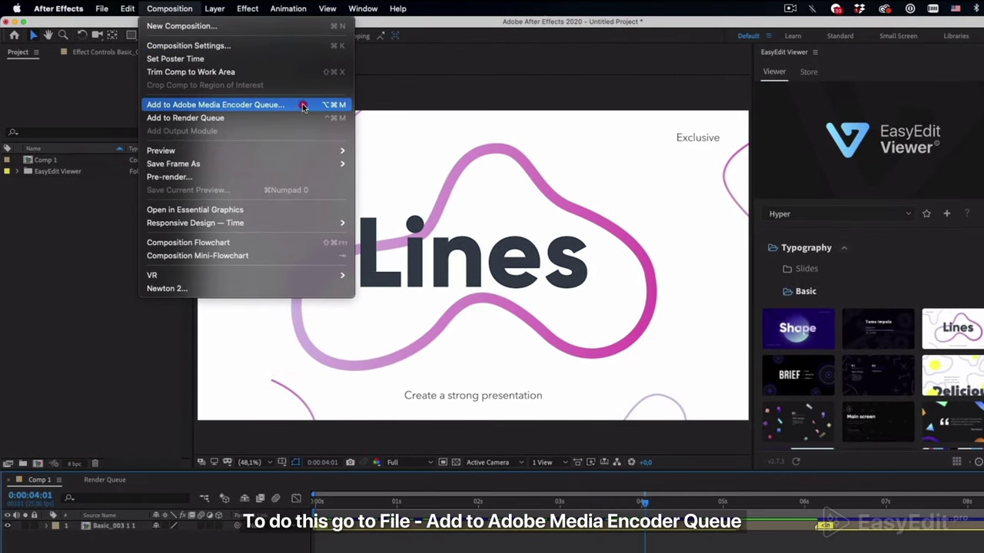
- Queue Comp 1 in Media Encoder and set its export format to Animated GIF
click(304, 107)
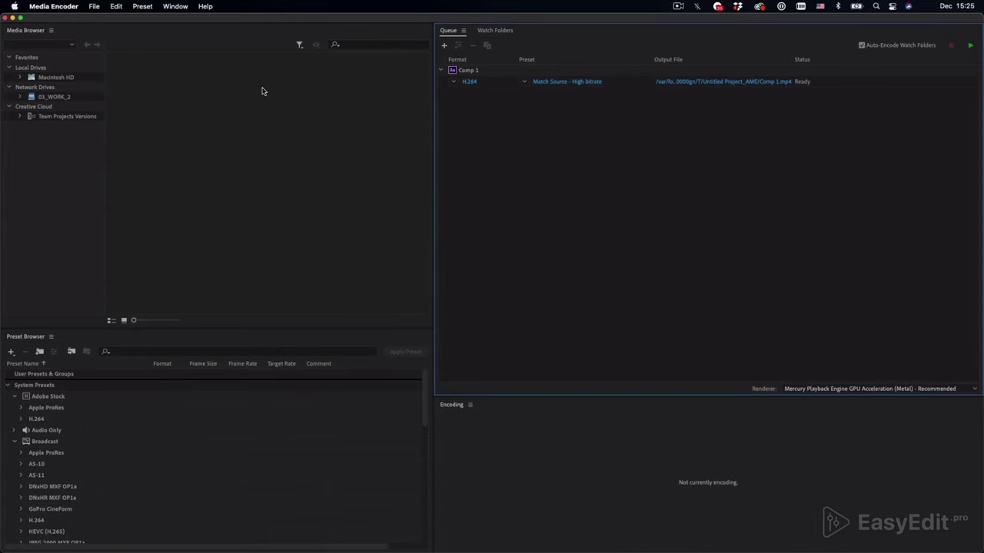
click(565, 82)
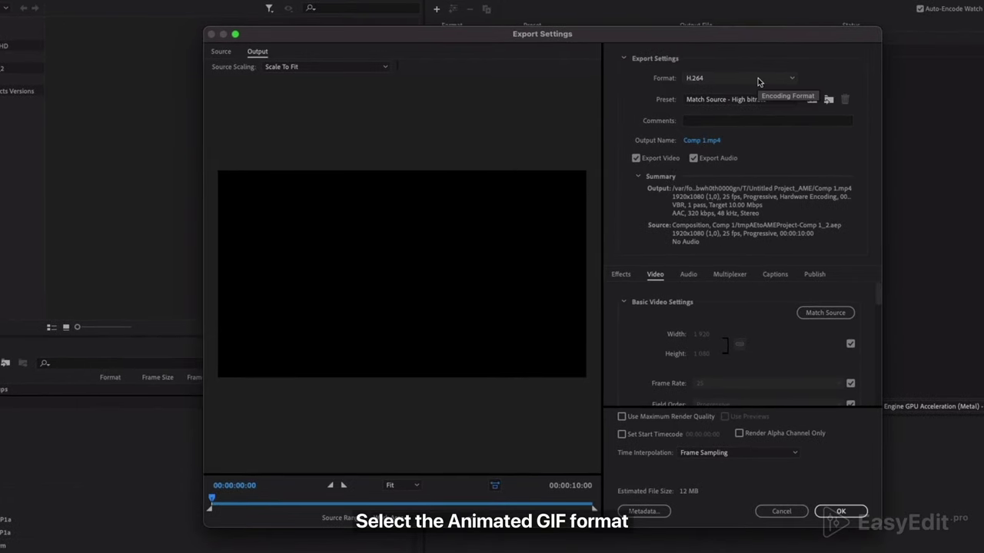
click(757, 78)
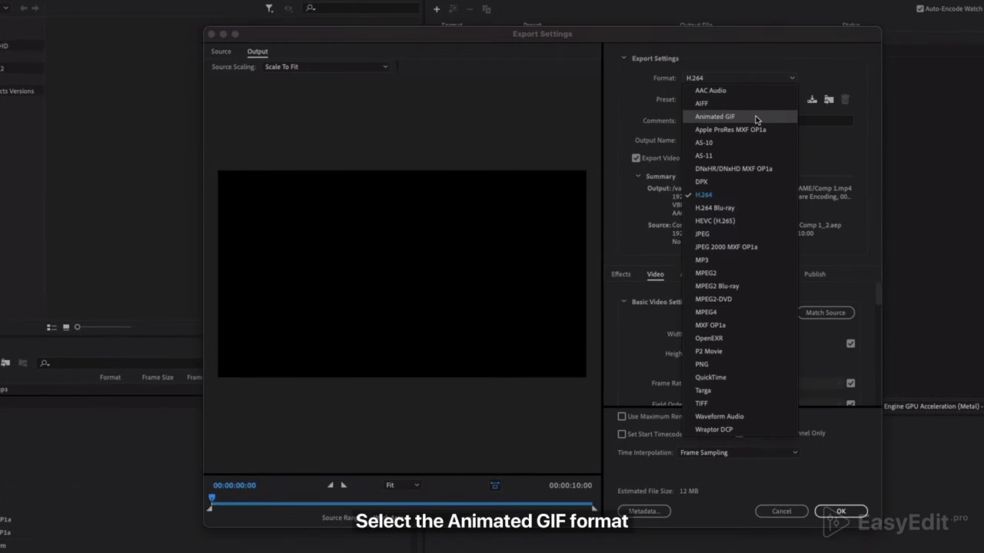
click(754, 116)
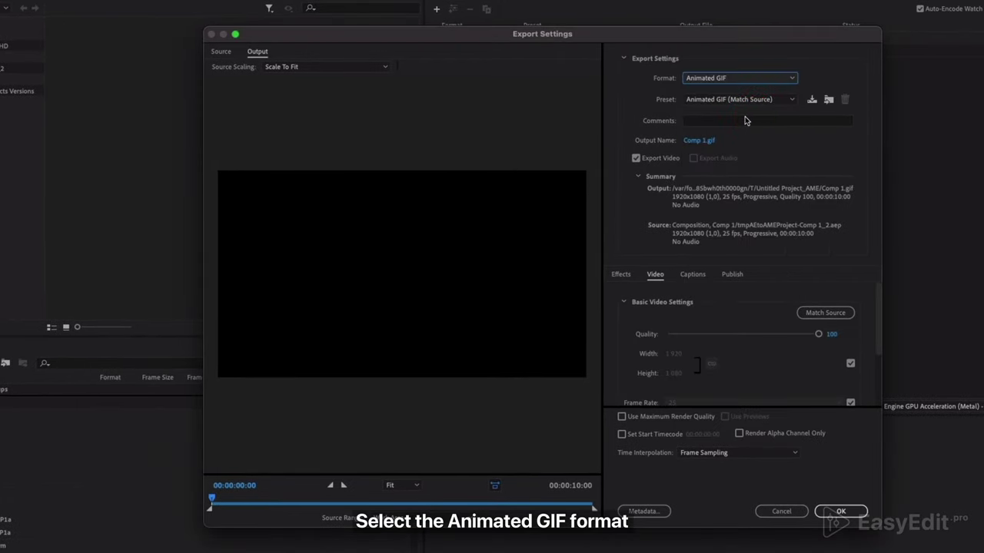
- Lower GIF quality to 80, keeping the source size and 25 fps frame rate
scroll(754, 345, down, 1)
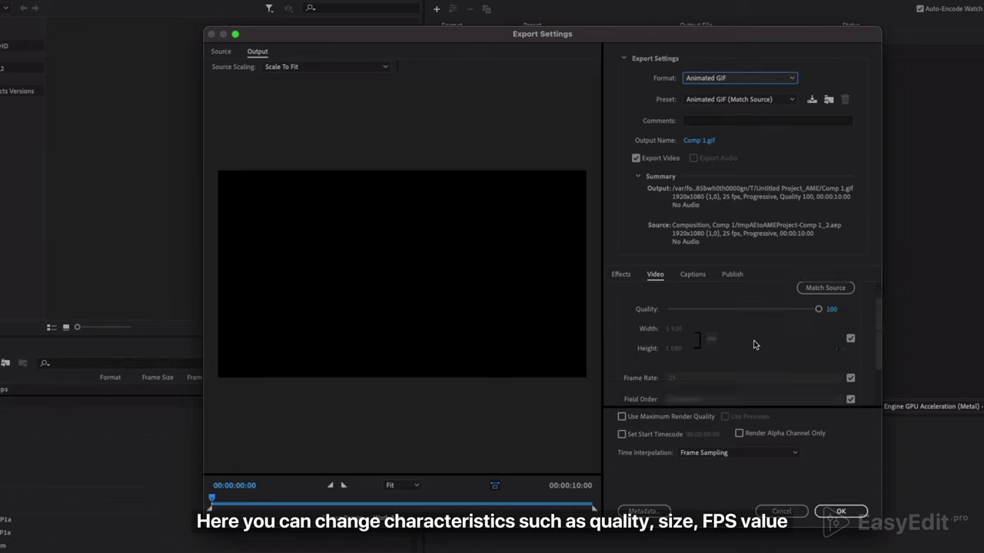
drag(818, 311, 789, 313)
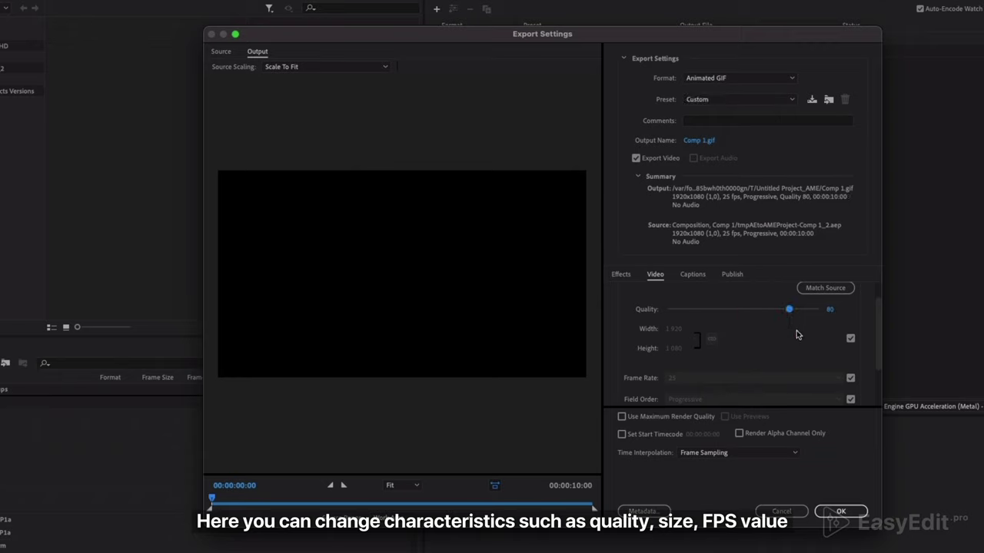
scroll(795, 344, down, 1)
click(850, 315)
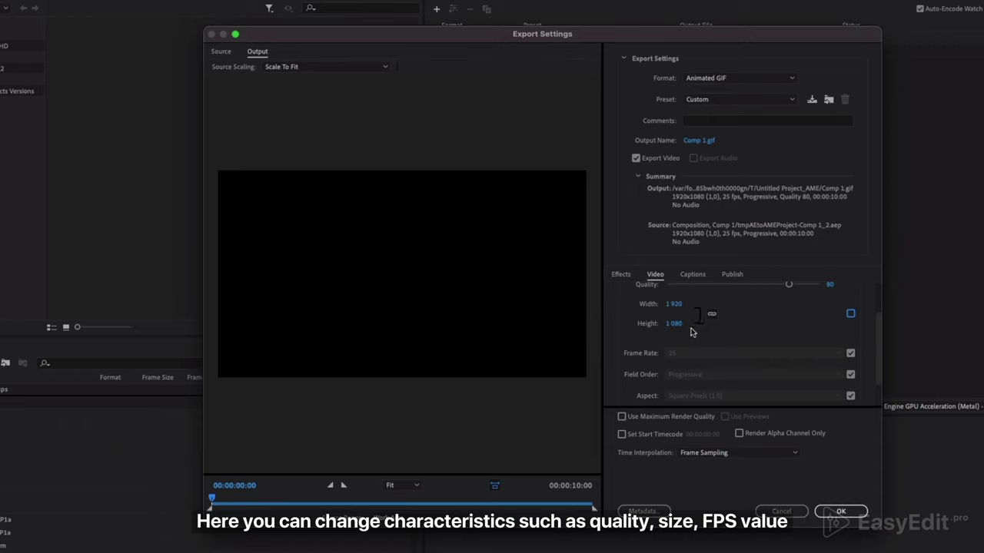
click(851, 316)
click(851, 353)
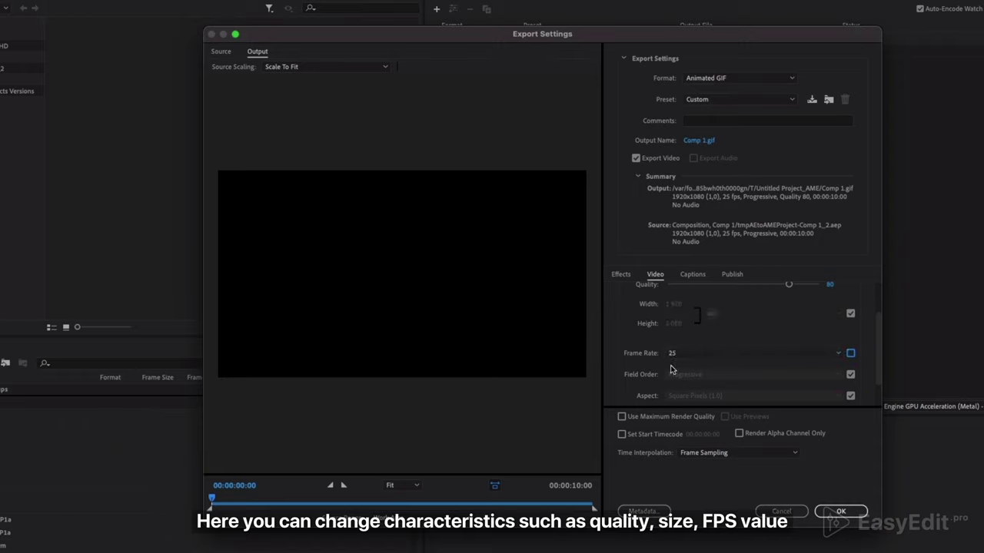
click(850, 353)
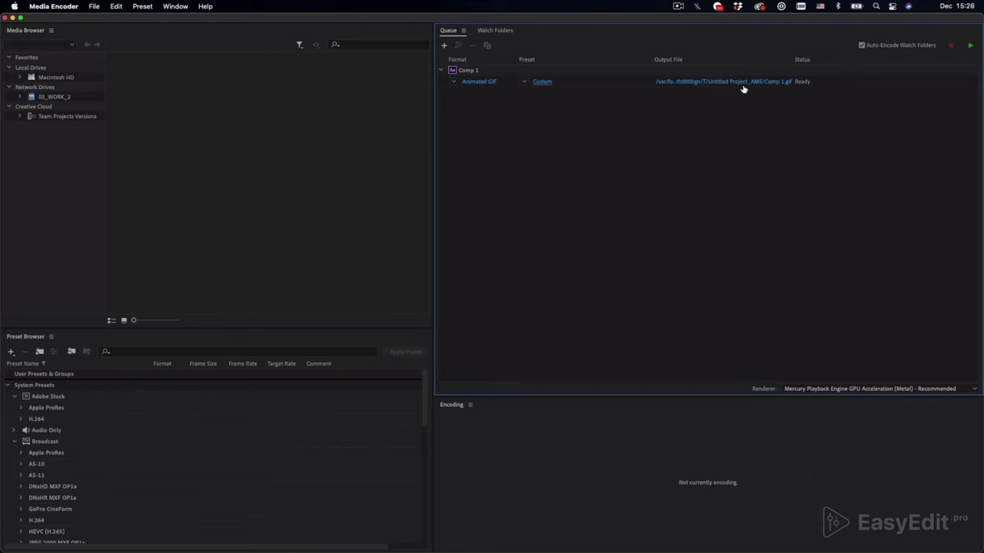
- Set the output to My_video_01.gif in the Desktop Work folder and start rendering
click(742, 82)
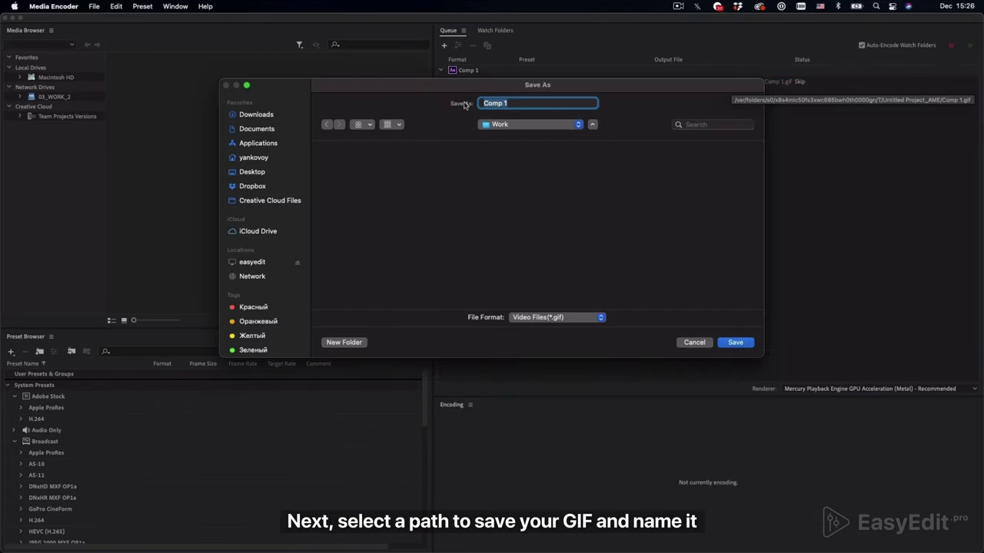
text(My_video)
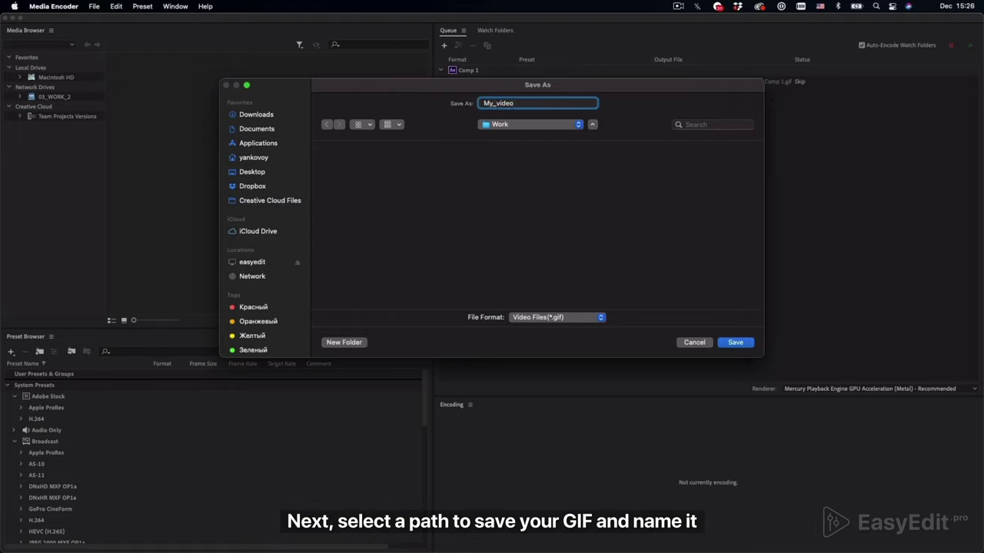
text(_01)
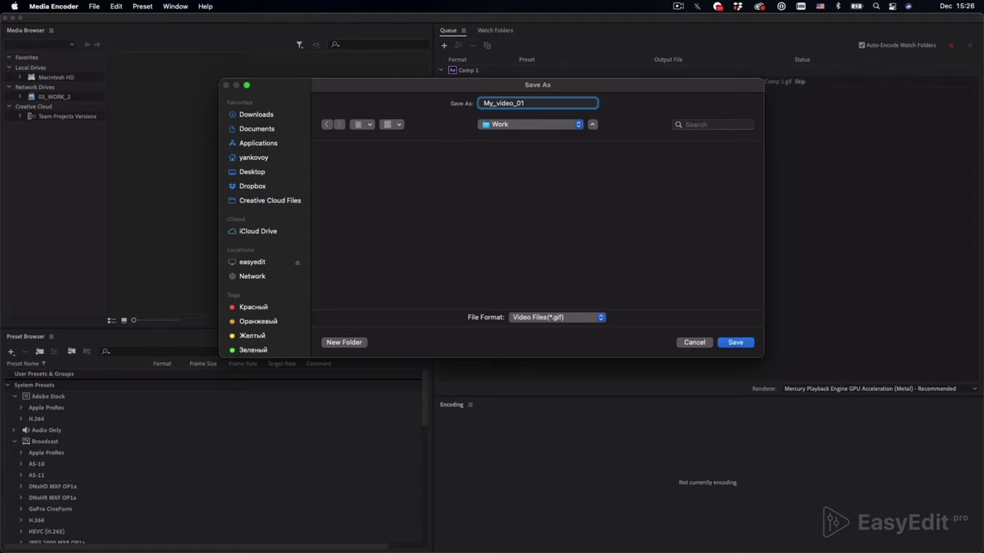
click(733, 343)
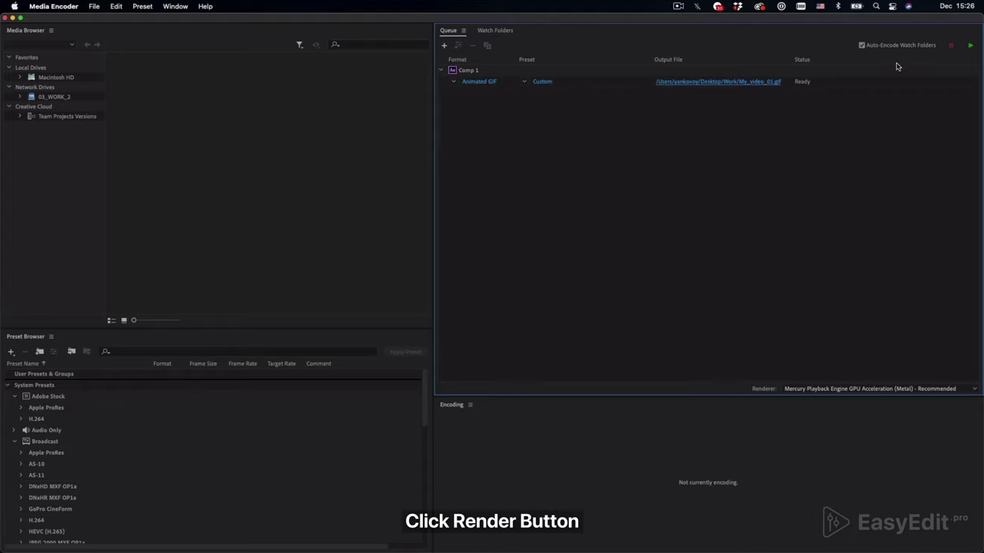
click(969, 47)
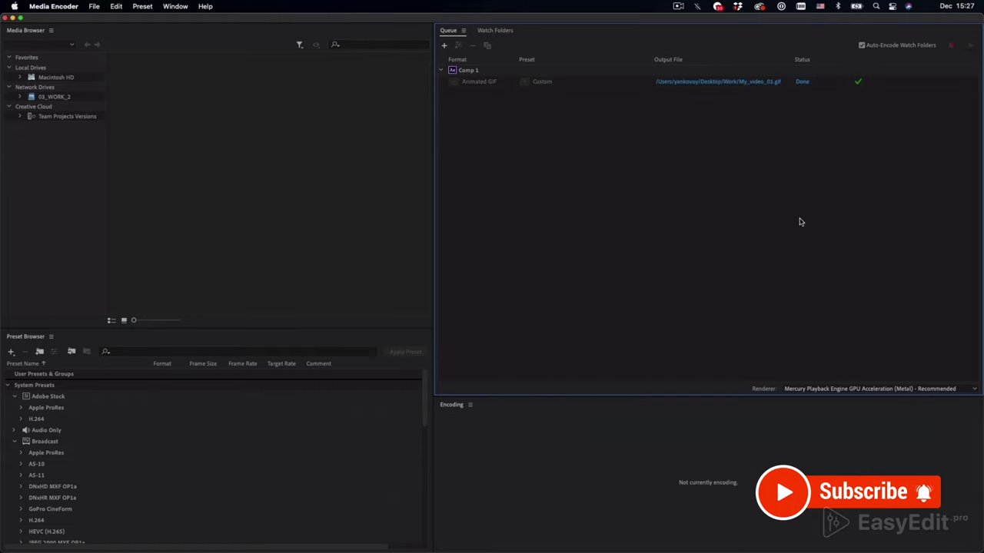
- Open the Work folder containing the finished My_video_01.gif
click(700, 82)
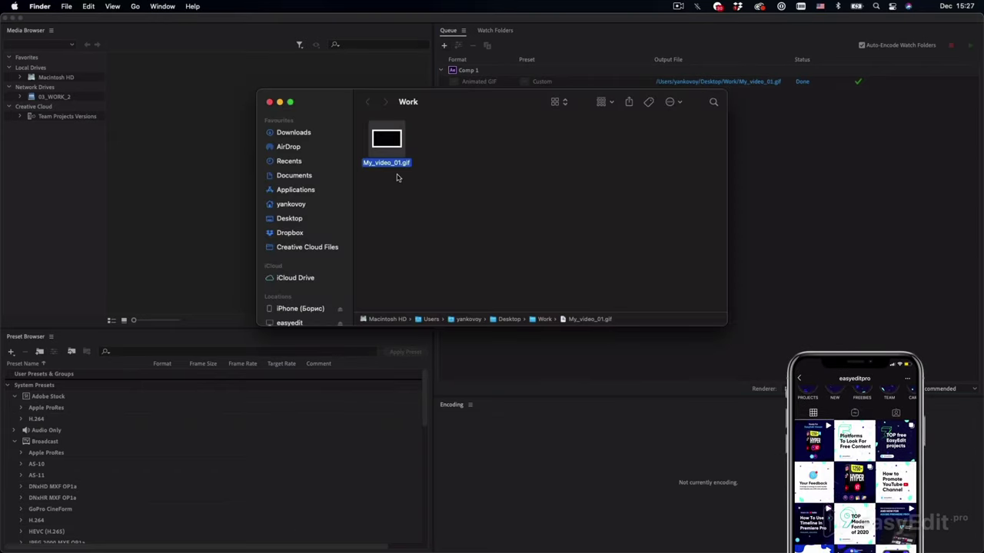
- Preview My_video_01.gif in Quick Look
click(397, 177)
click(391, 160)
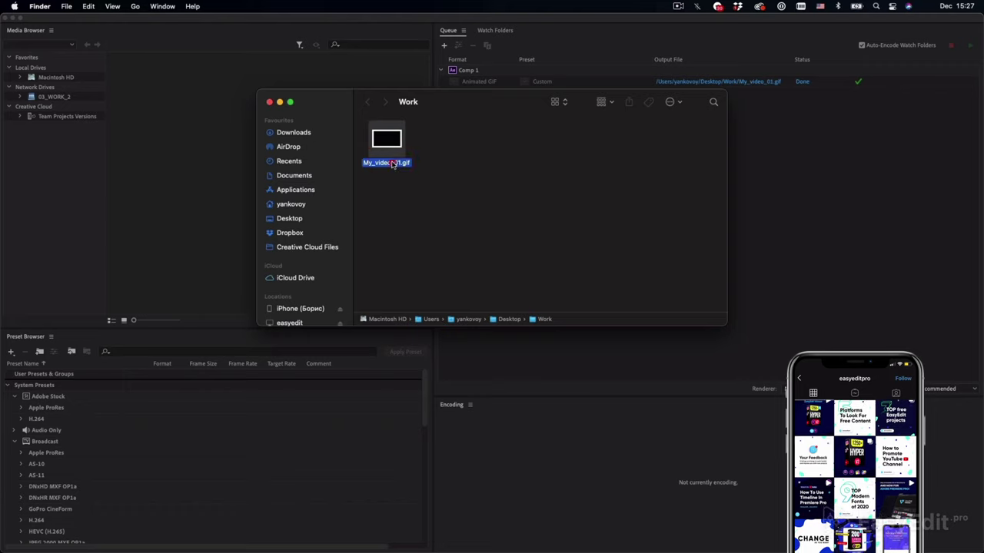
key(space)
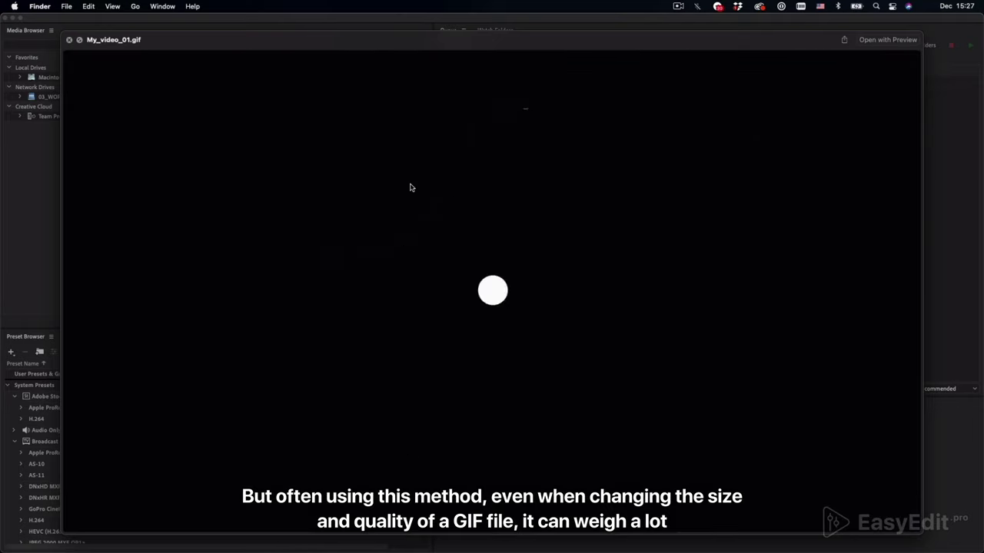
key(space)
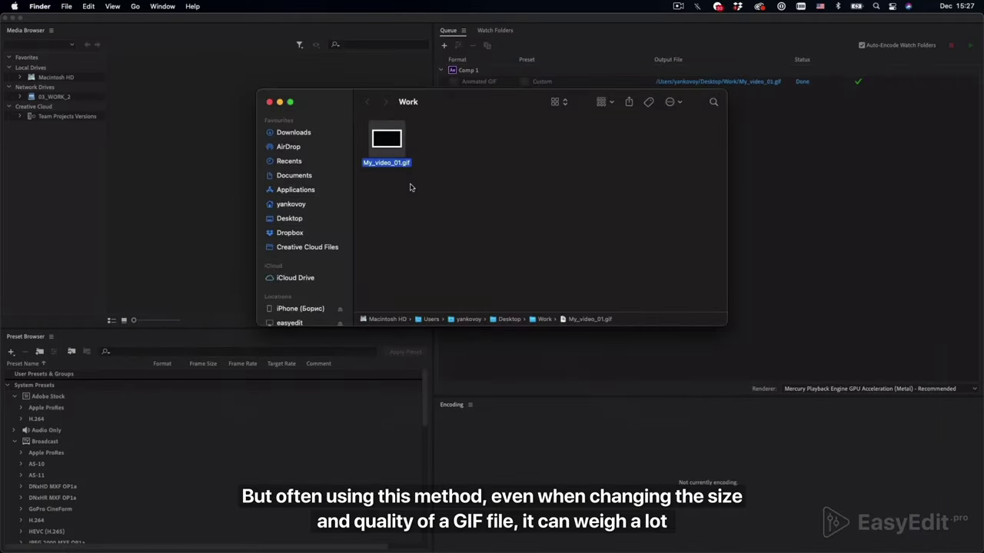
- Check the GIF's info (10,2 MB, 1920×1080), then close the Info window
right_click(401, 164)
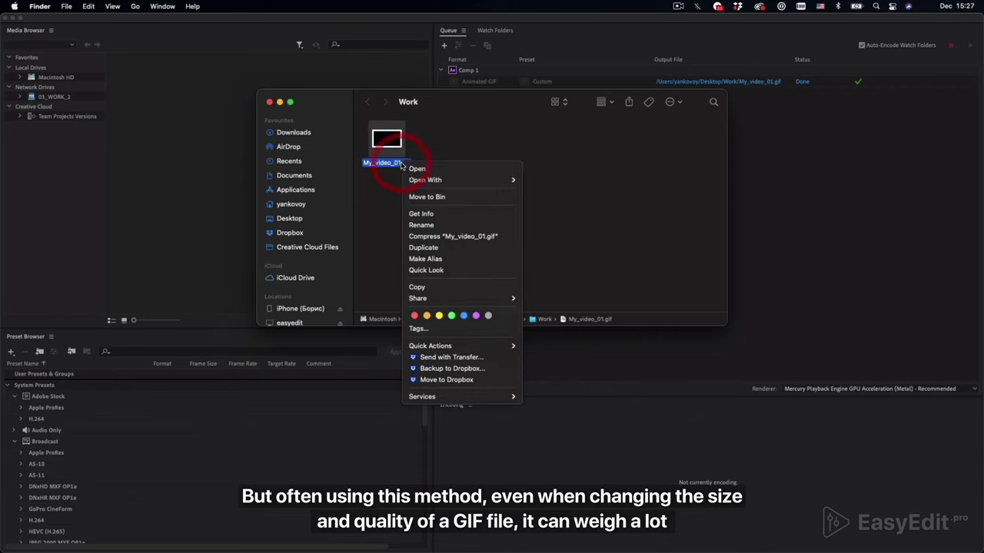
click(461, 214)
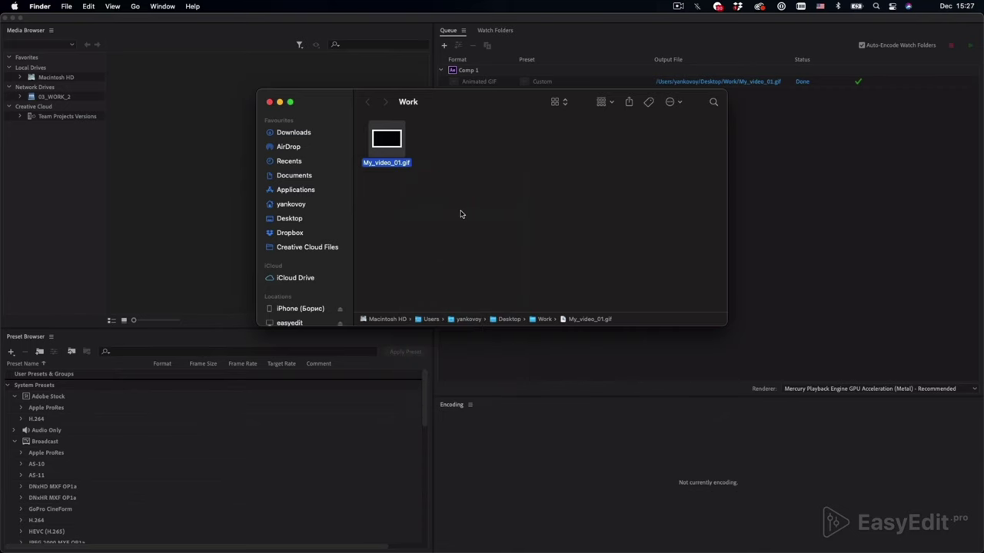
drag(77, 25, 558, 142)
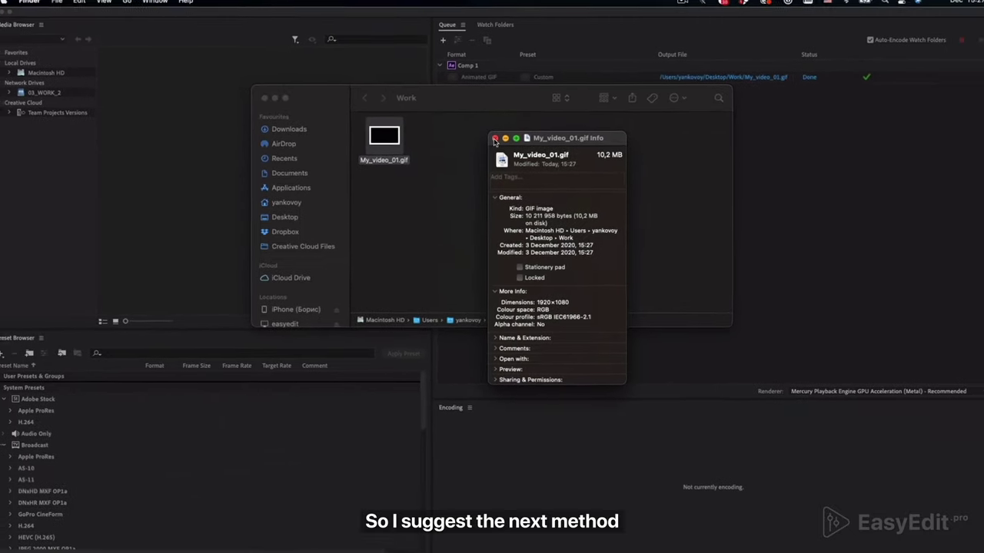
click(494, 139)
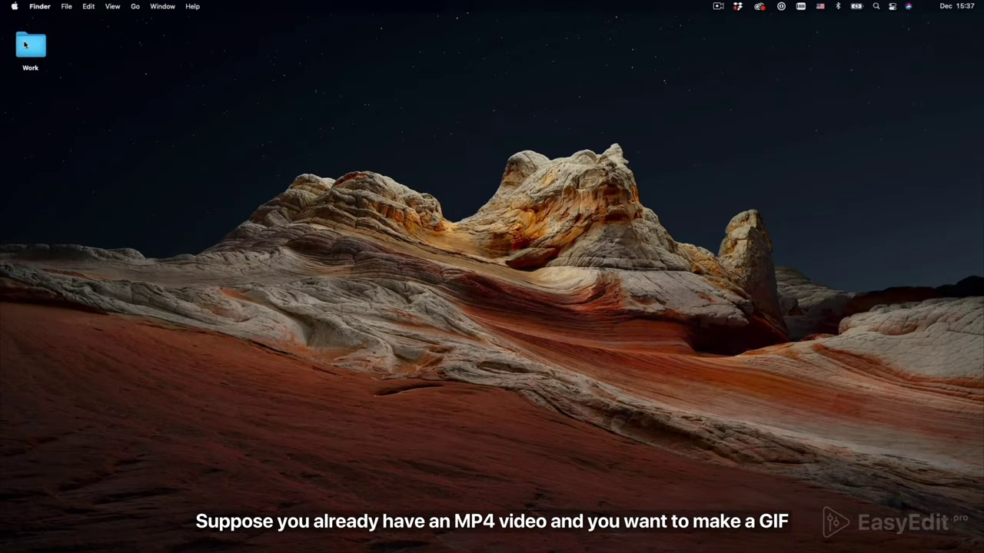
- Open Video_01.mp4 from the Work folder in Photoshop via its Dock icon
double_click(25, 45)
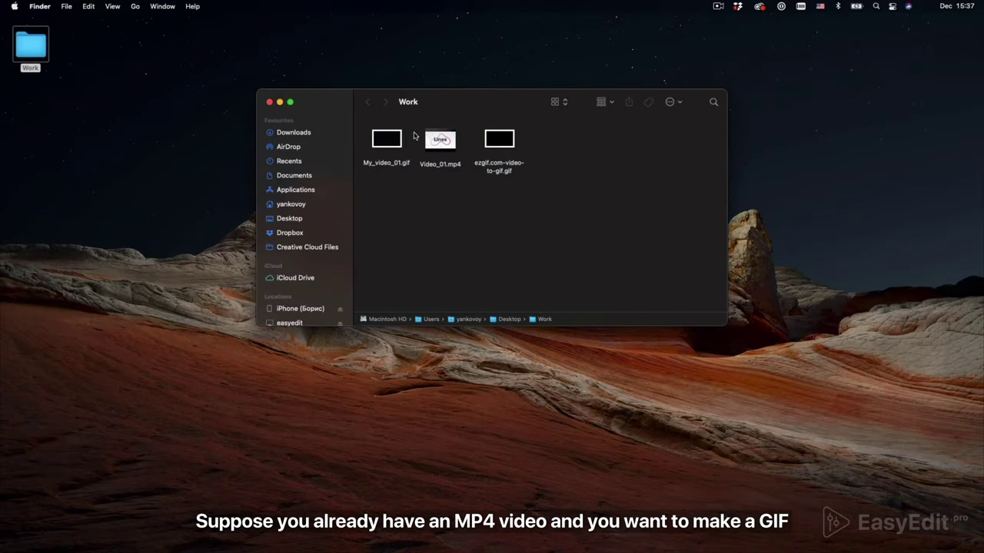
click(434, 165)
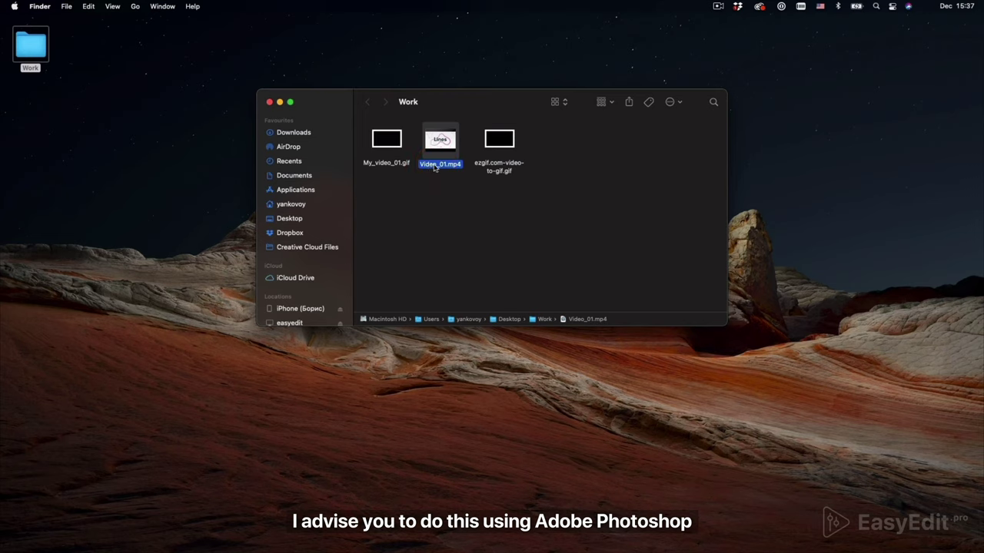
drag(435, 167, 282, 540)
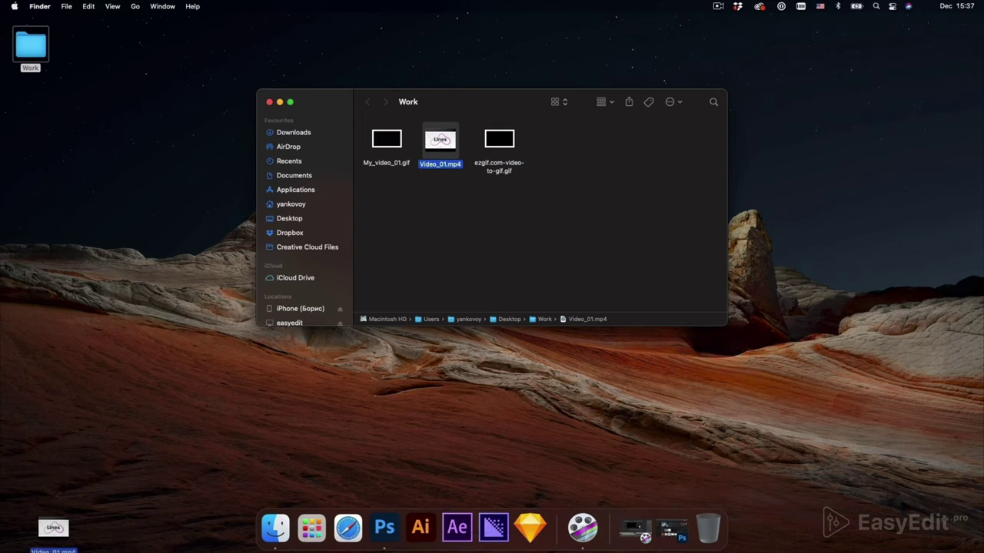
drag(283, 539, 385, 535)
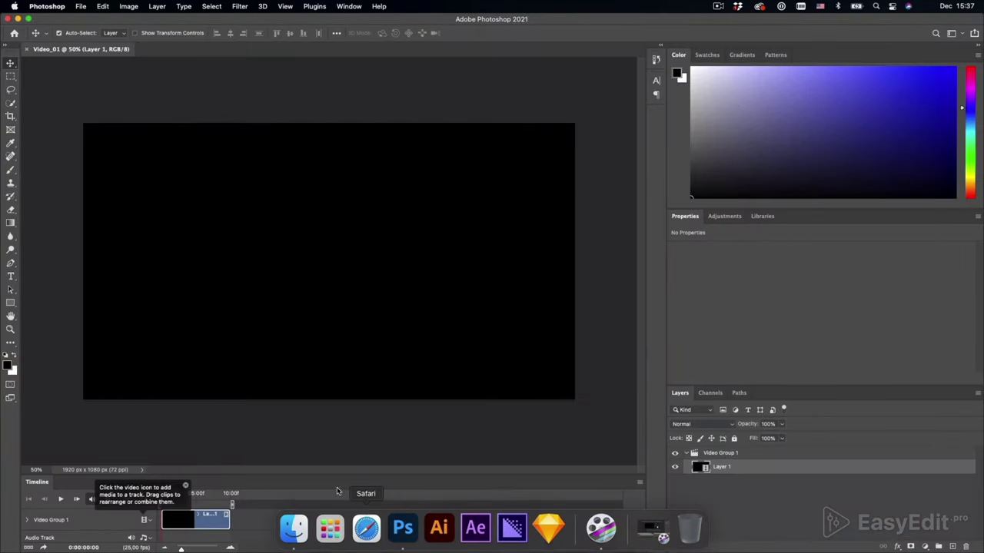
- Play the Lines animation, rewind to the first frame, and bring up the timeline frame rate settings
click(186, 487)
key(space)
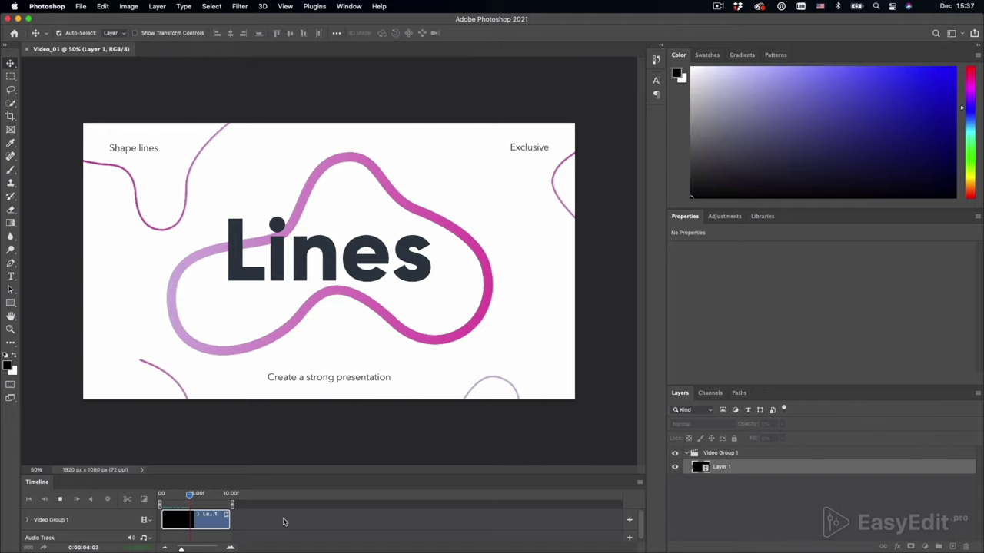
key(space)
drag(203, 499, 149, 496)
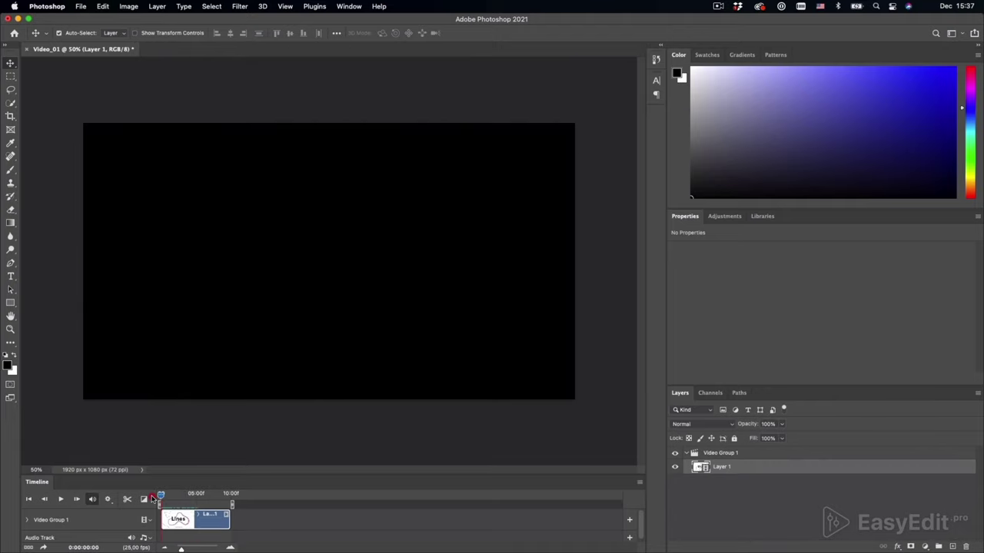
click(641, 485)
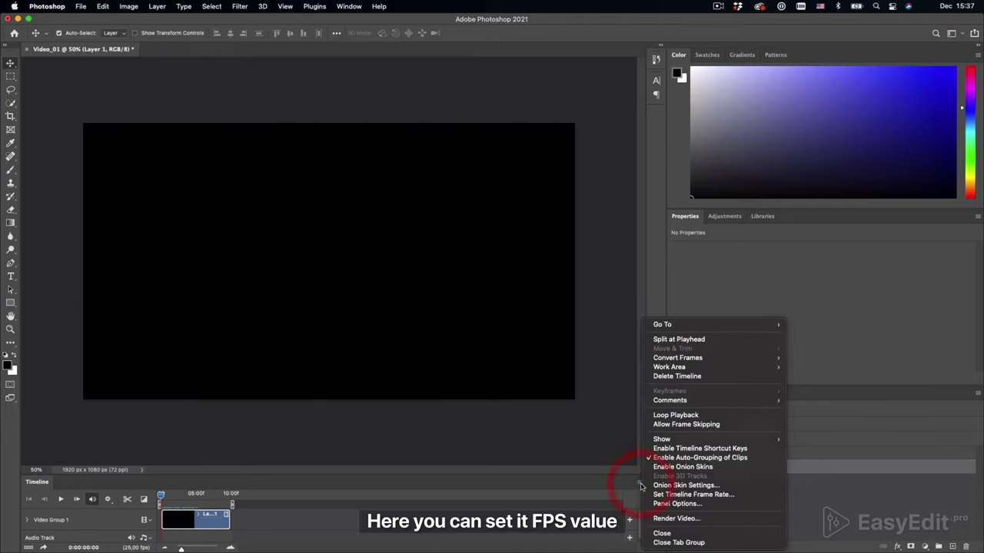
click(700, 495)
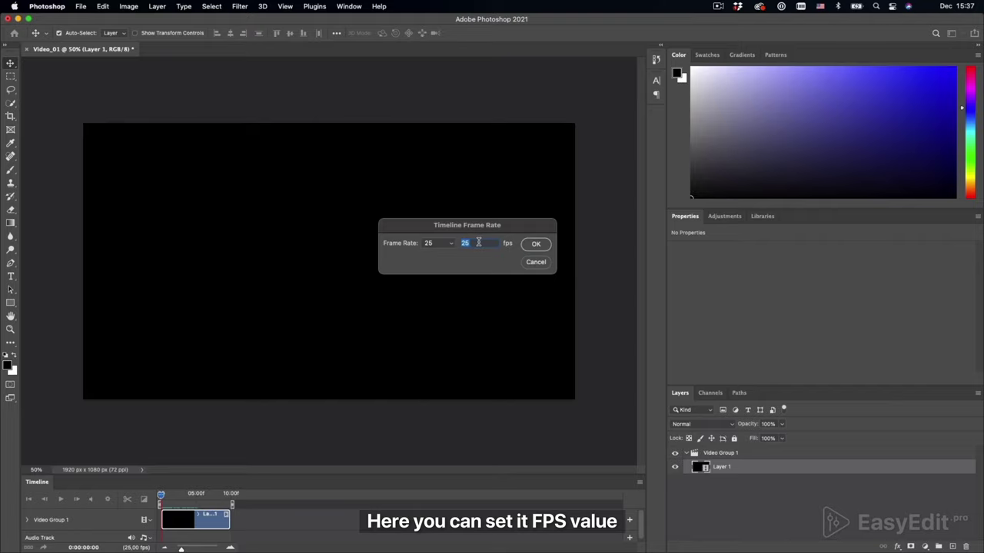
- Set the timeline frame rate to 20 fps and open Save for Web (Legacy)
click(448, 244)
click(406, 243)
click(431, 243)
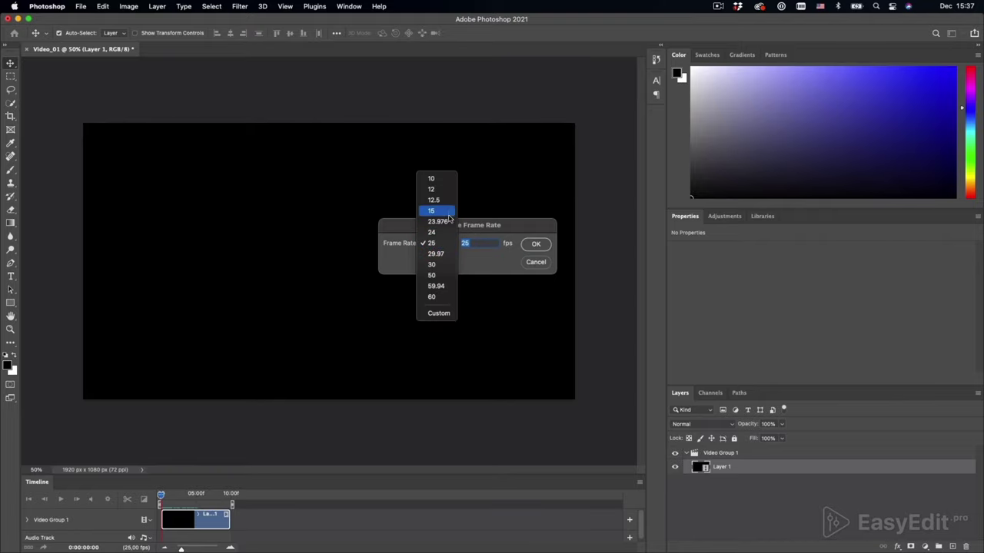
click(432, 243)
double_click(481, 243)
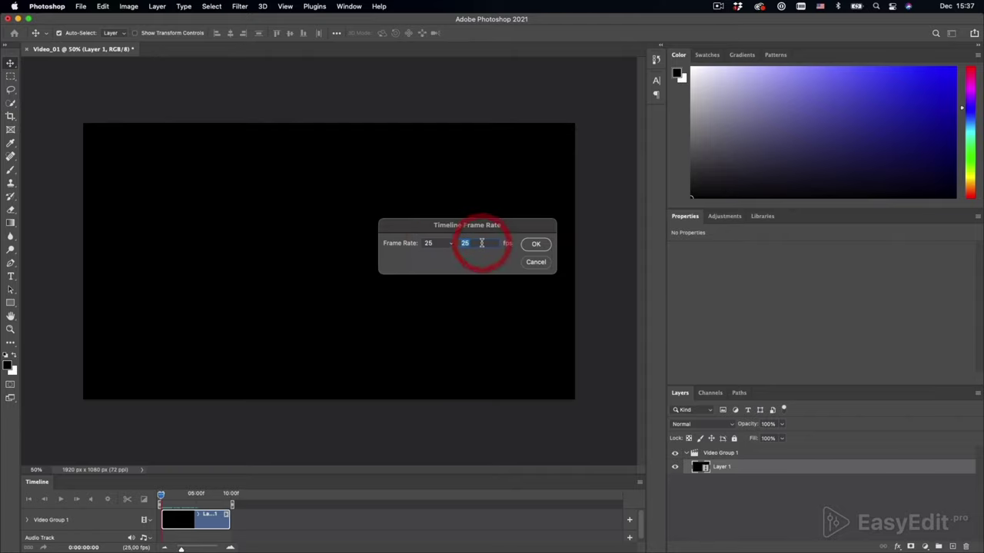
text(20)
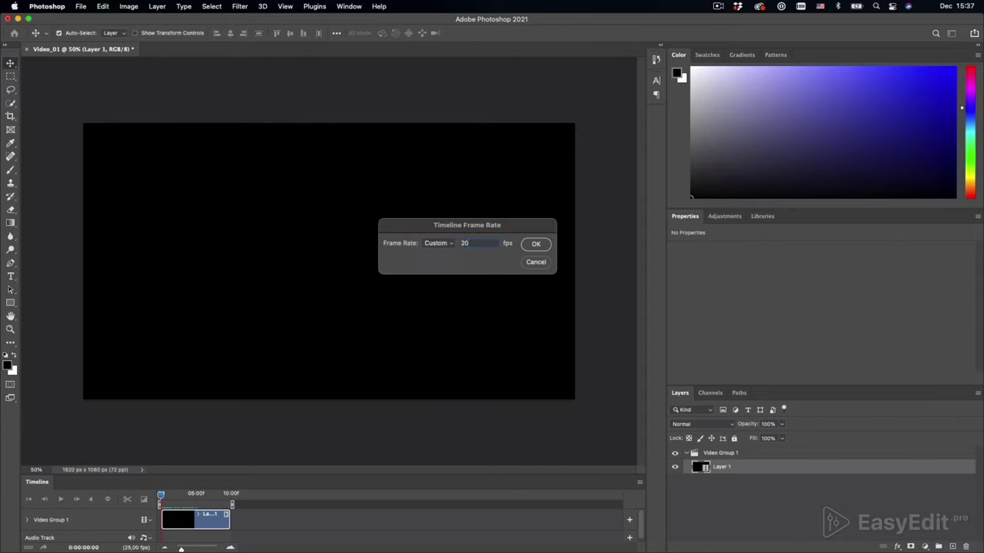
click(535, 245)
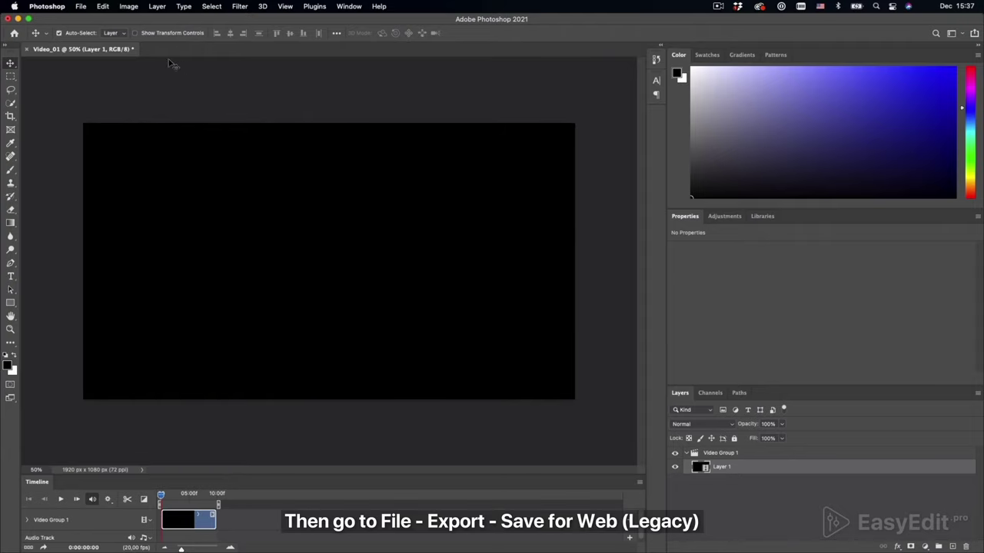
click(83, 6)
mouse_move(90, 142)
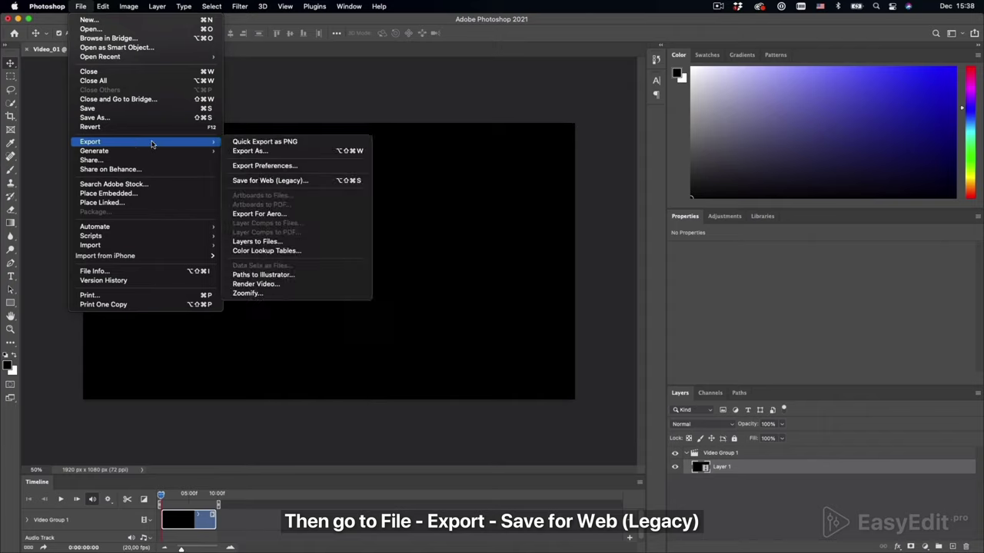
click(317, 182)
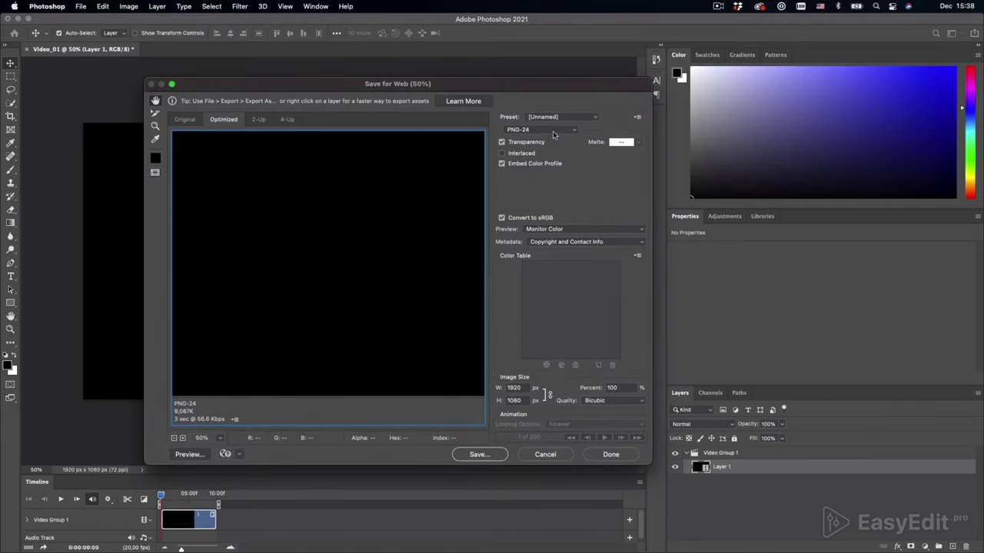
- Switch the web export to GIF and scale it to 50%, giving 960×540 px
click(565, 132)
click(549, 102)
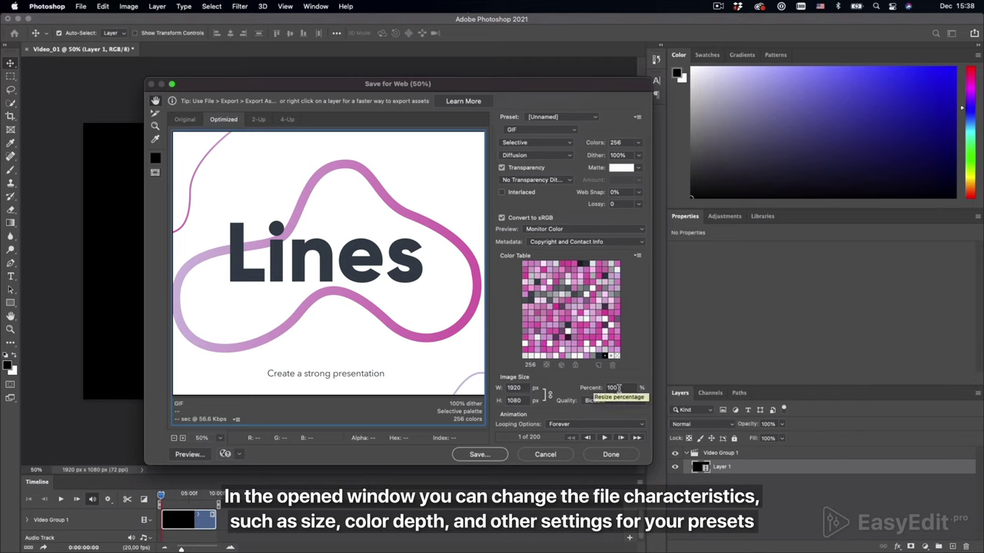
double_click(620, 388)
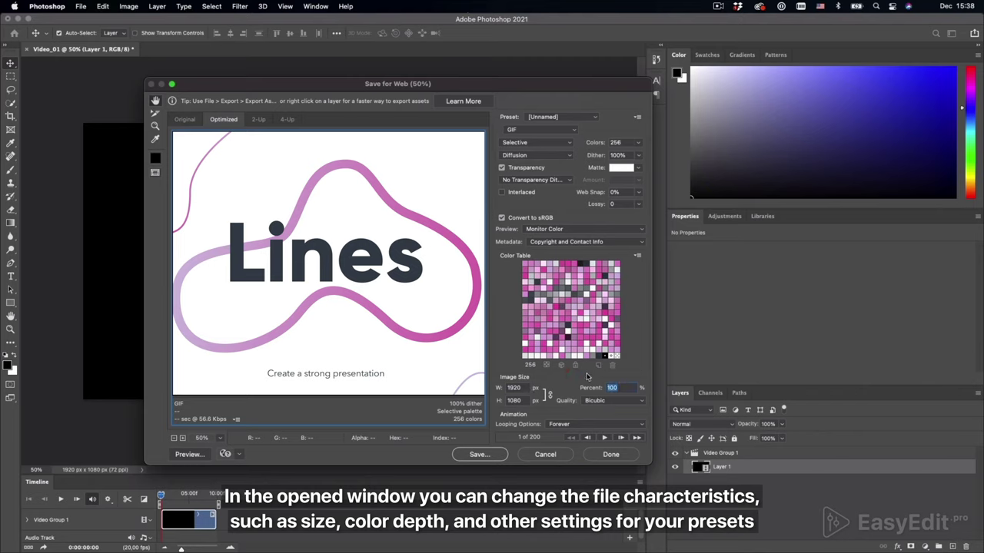
text(50)
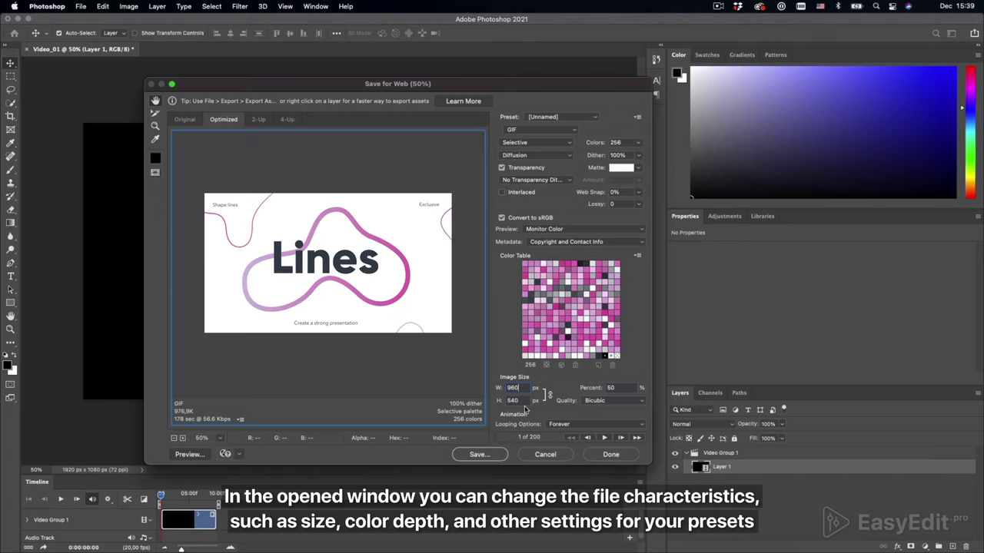
click(638, 144)
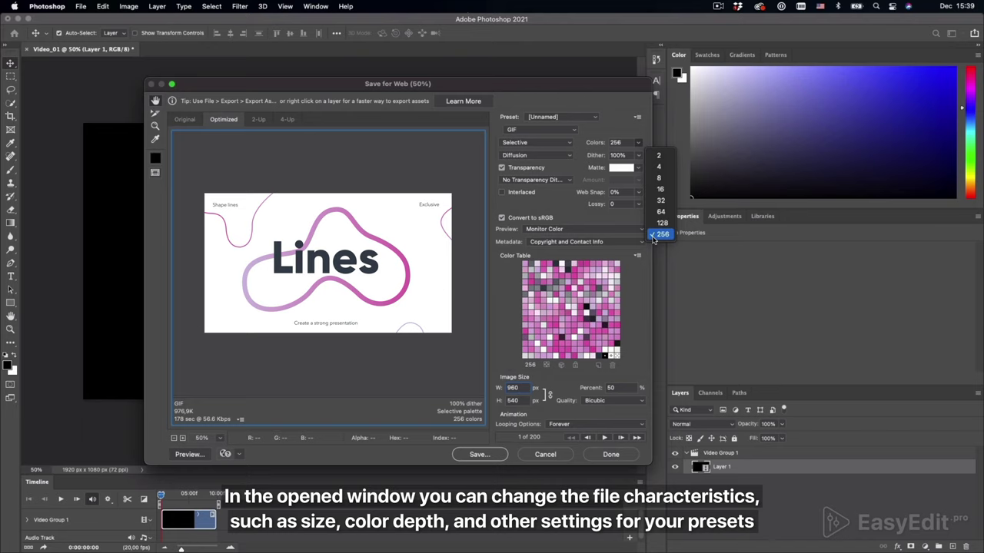
click(654, 234)
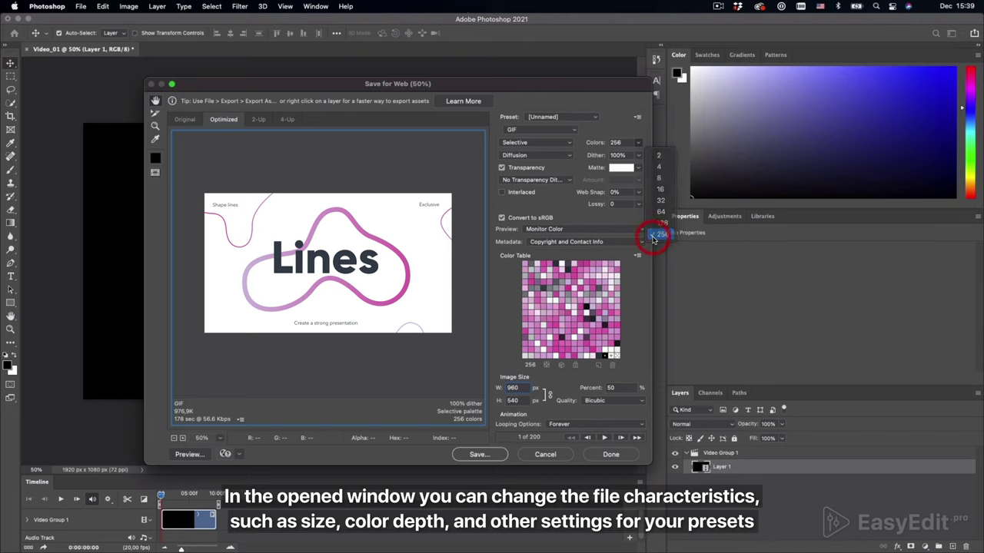
click(565, 143)
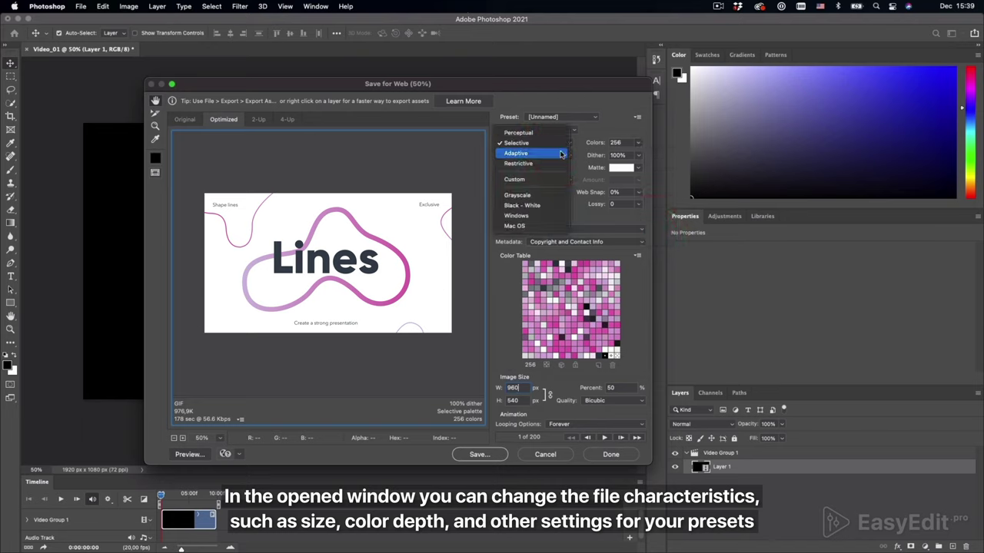
click(551, 145)
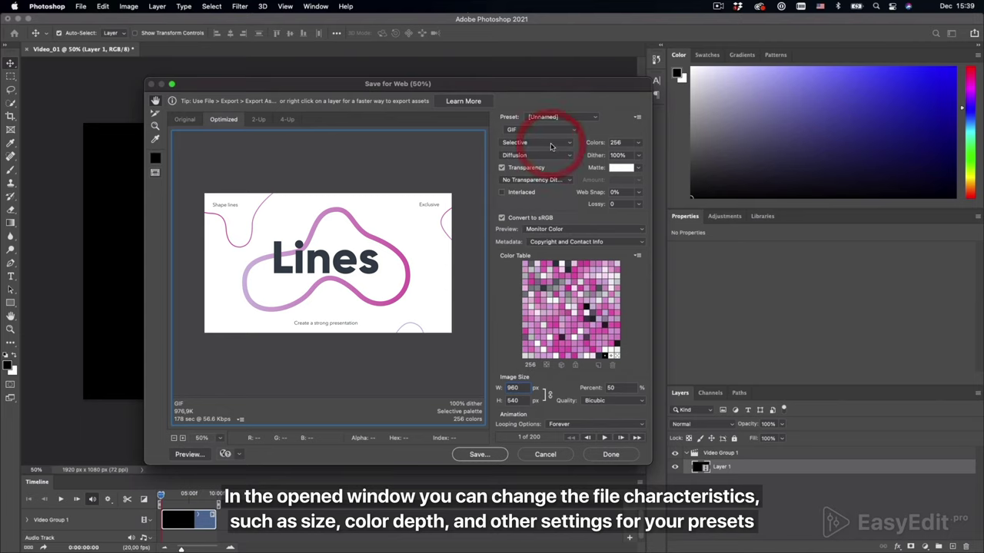
click(565, 157)
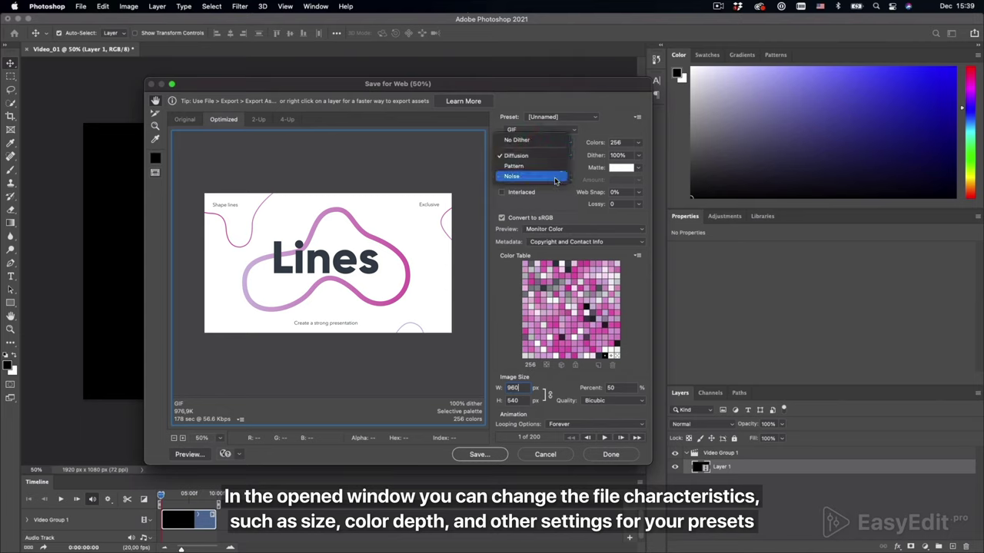
click(554, 157)
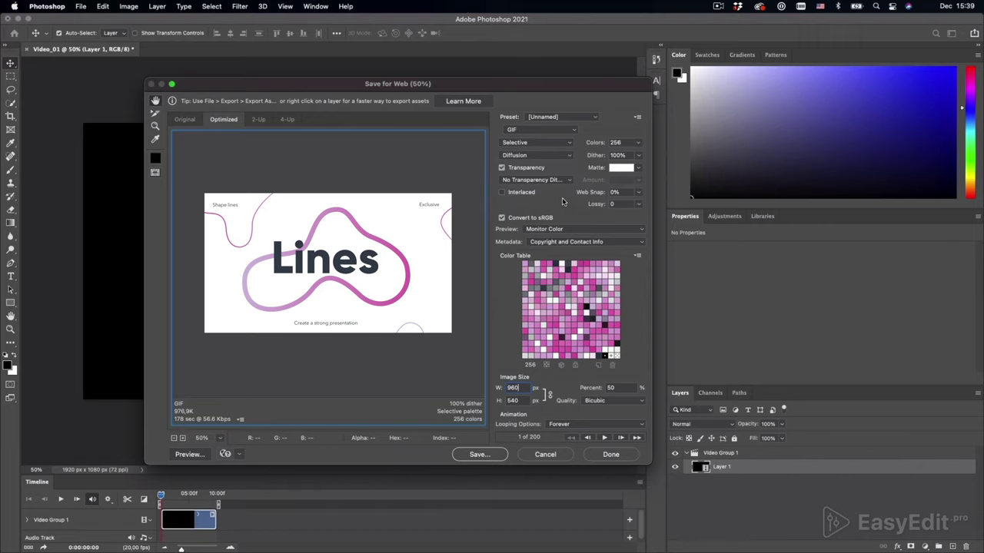
- Save the optimized GIF as Video_02.gif and hide Photoshop to reveal the Work folder
click(490, 456)
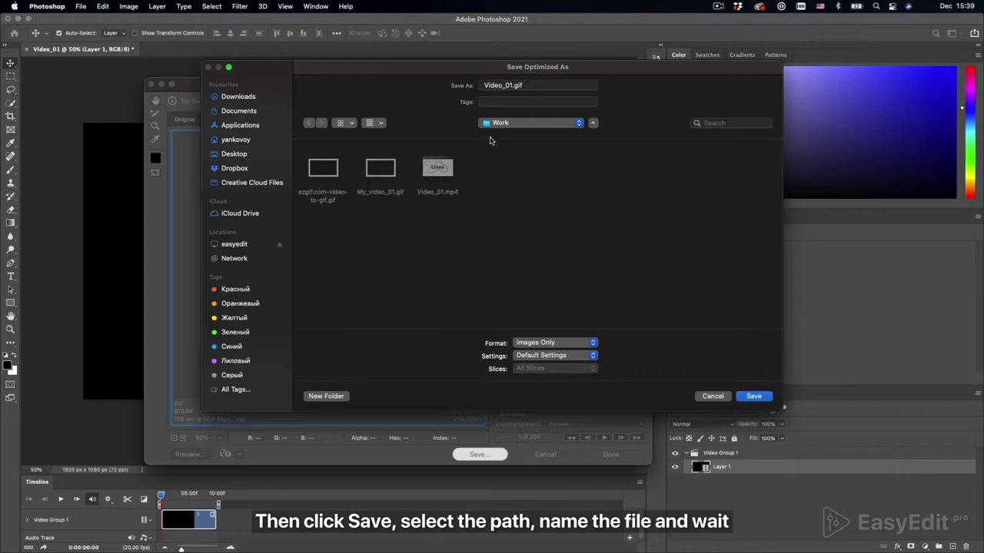
click(513, 85)
text(2)
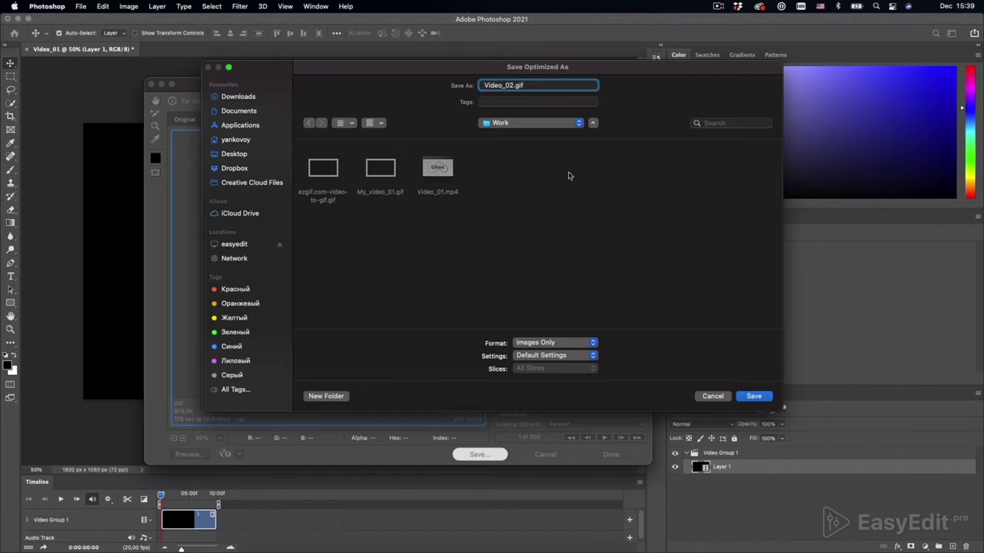
click(749, 397)
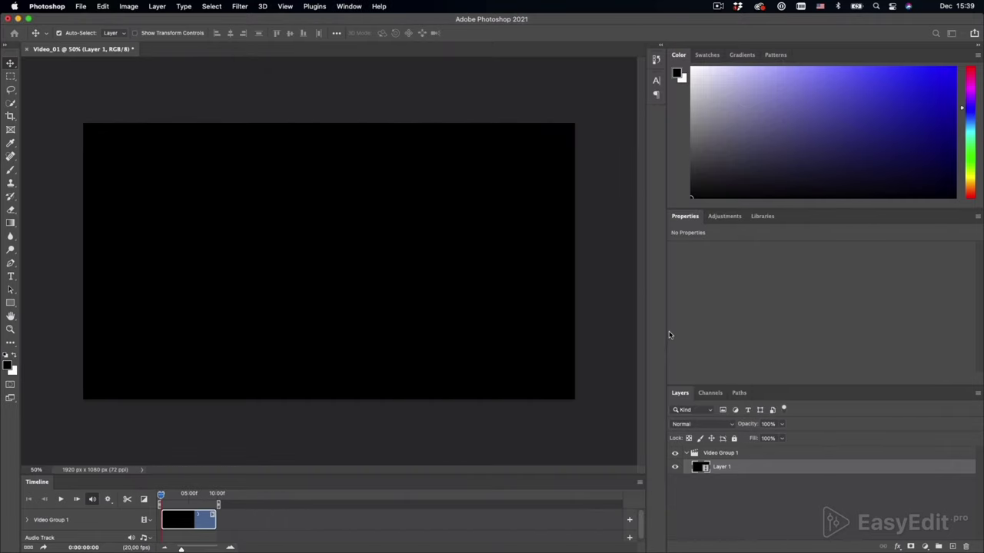
click(20, 20)
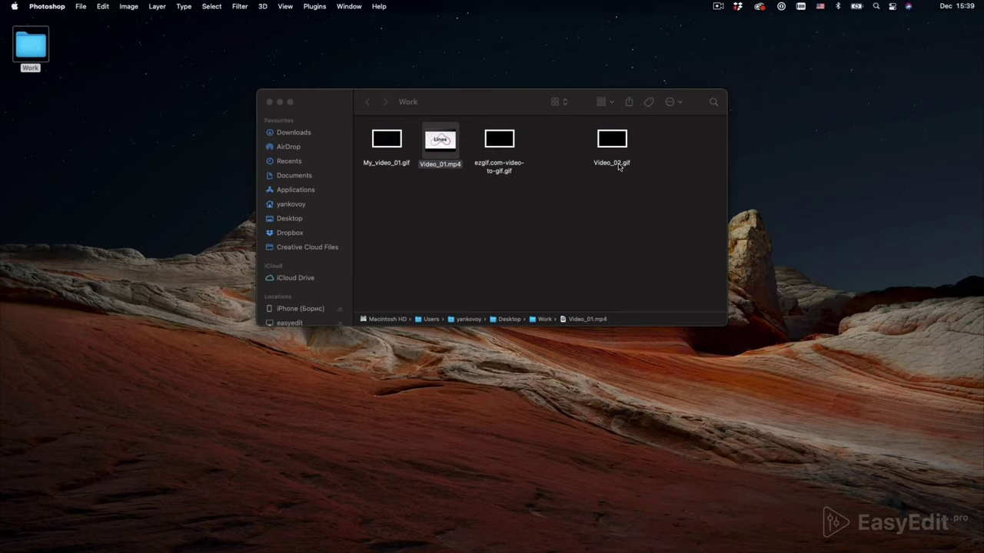
- Preview Video_02.gif in Quick Look and confirm via Get Info it's about 1 MB, 960×540
click(610, 162)
key(space)
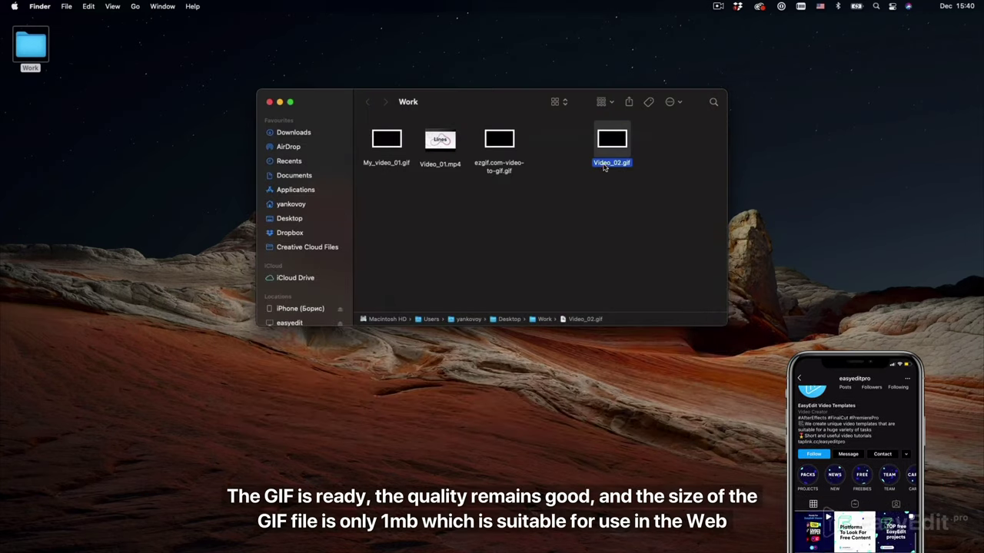
right_click(606, 163)
click(641, 215)
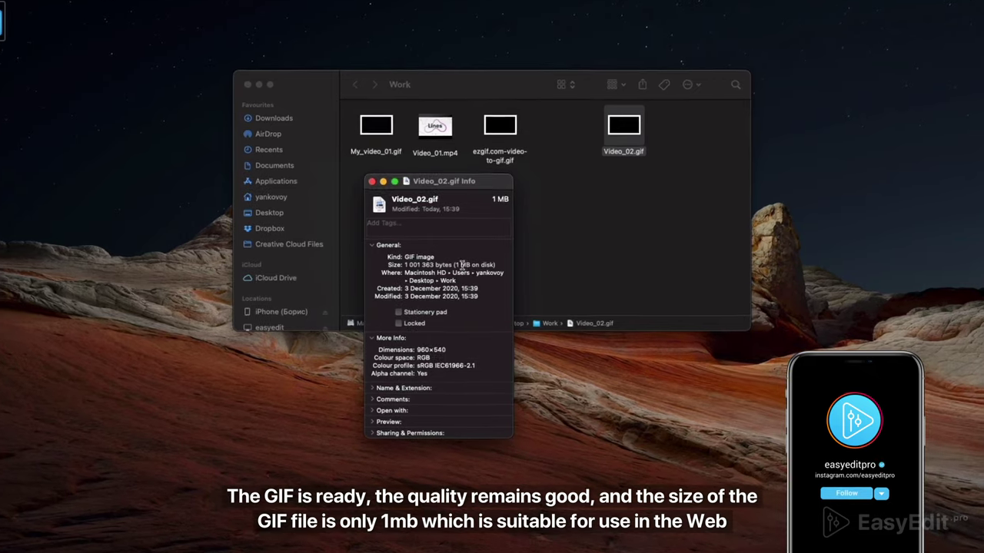
drag(451, 263, 467, 264)
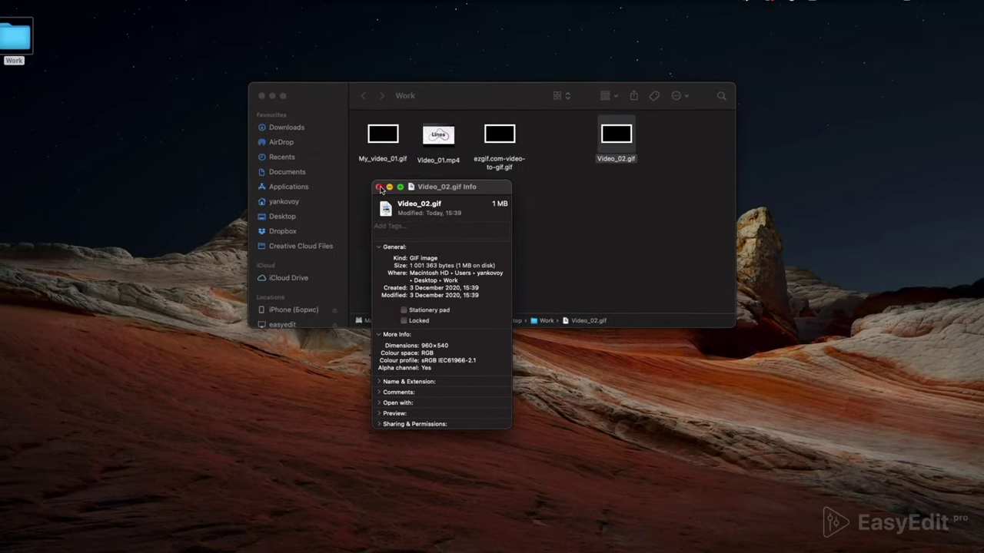
click(380, 189)
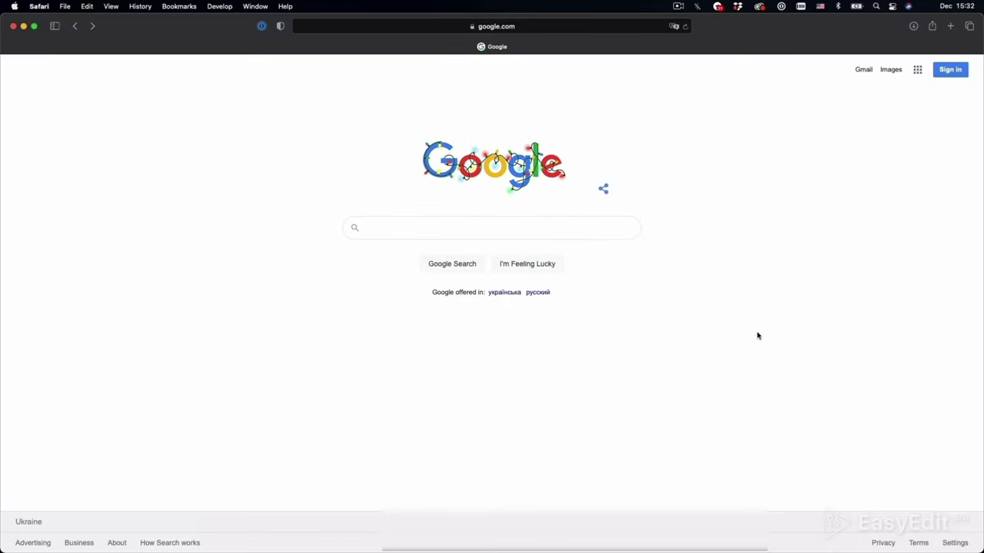
- Google 'mp4 to gif online' and open the ezgif.com video-to-GIF result
text(mp4 to gif )
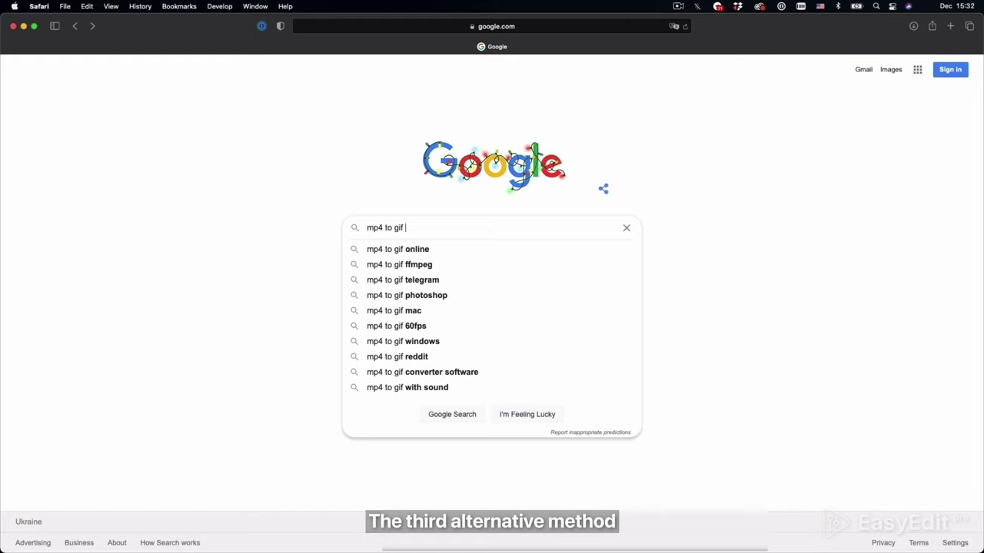
text(online)
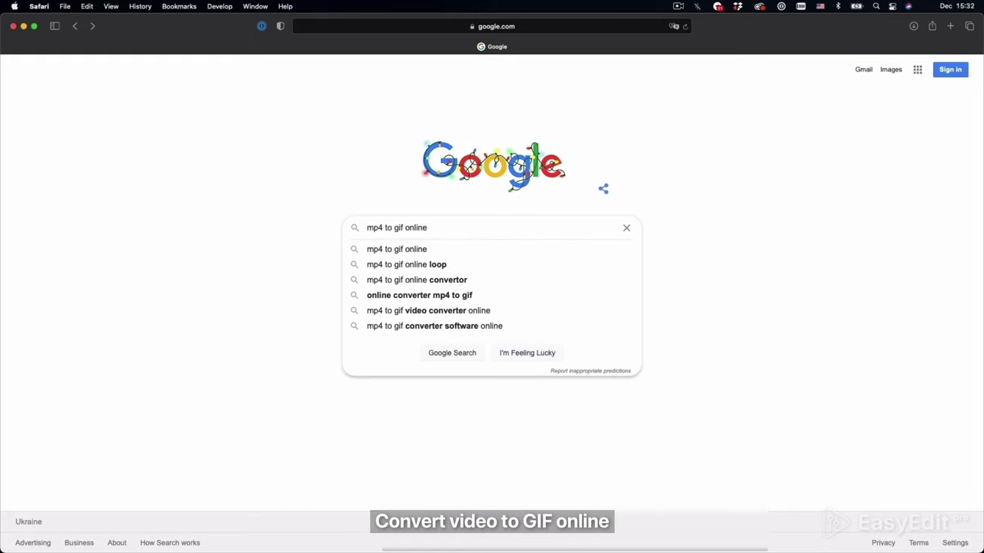
key(Return)
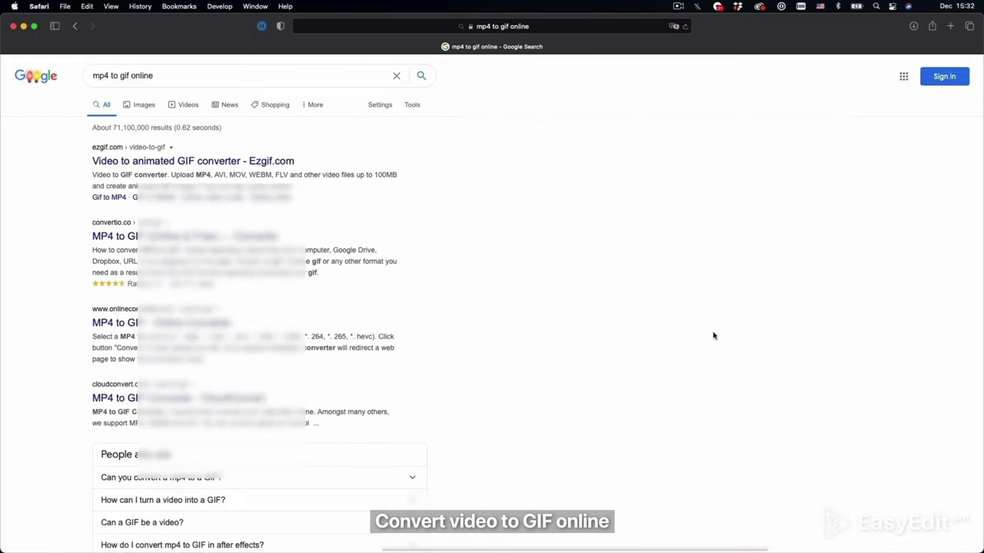
click(275, 162)
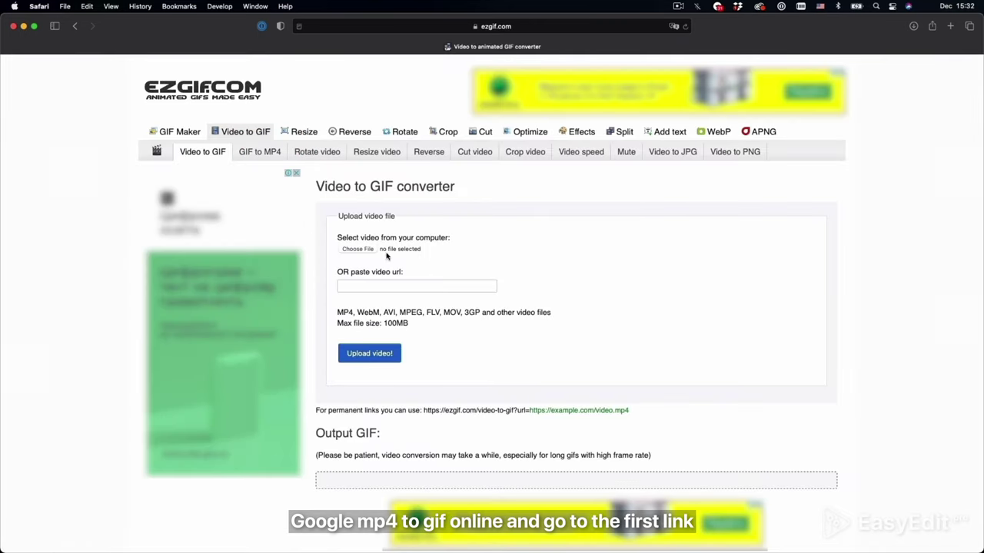
- Upload Video_01.mp4 to the ezgif video-to-GIF converter
click(358, 249)
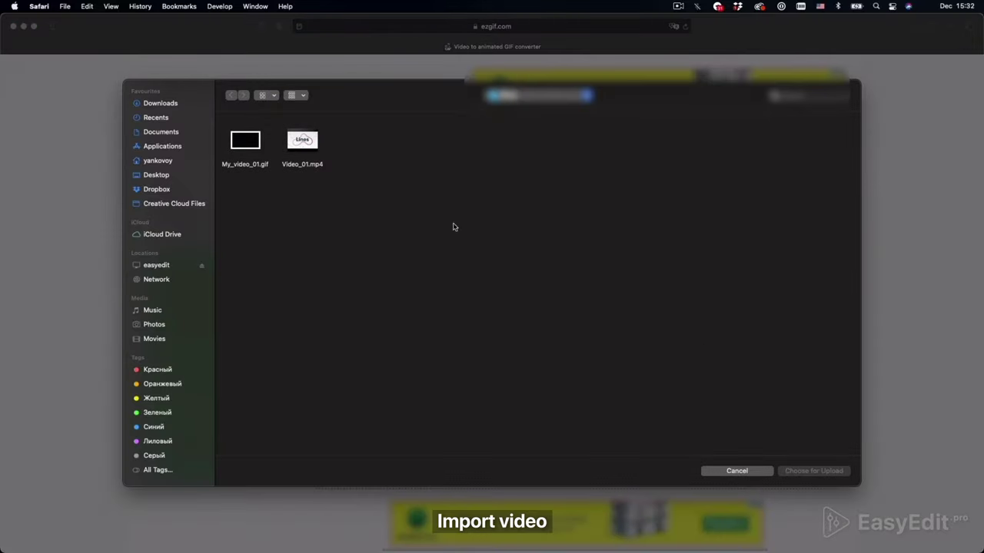
click(319, 169)
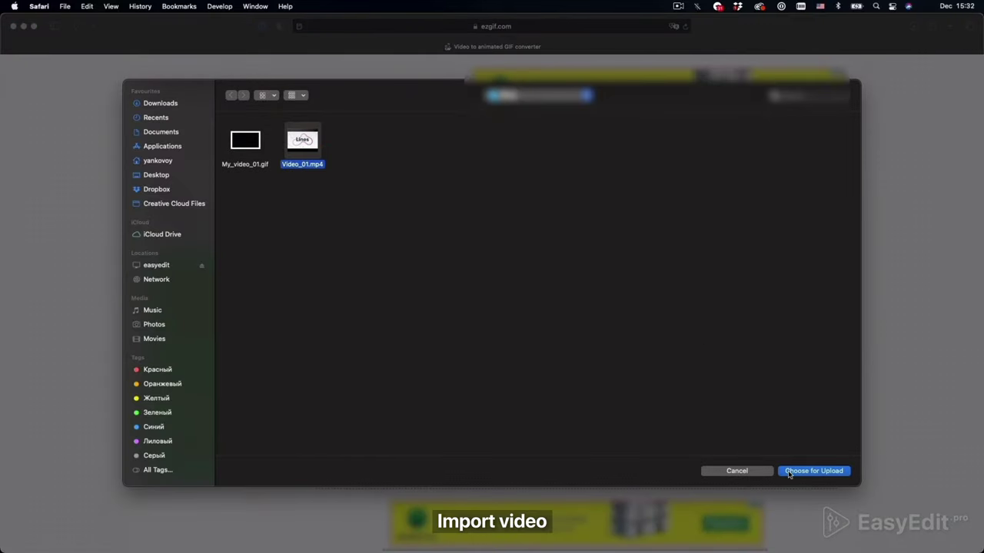
click(789, 473)
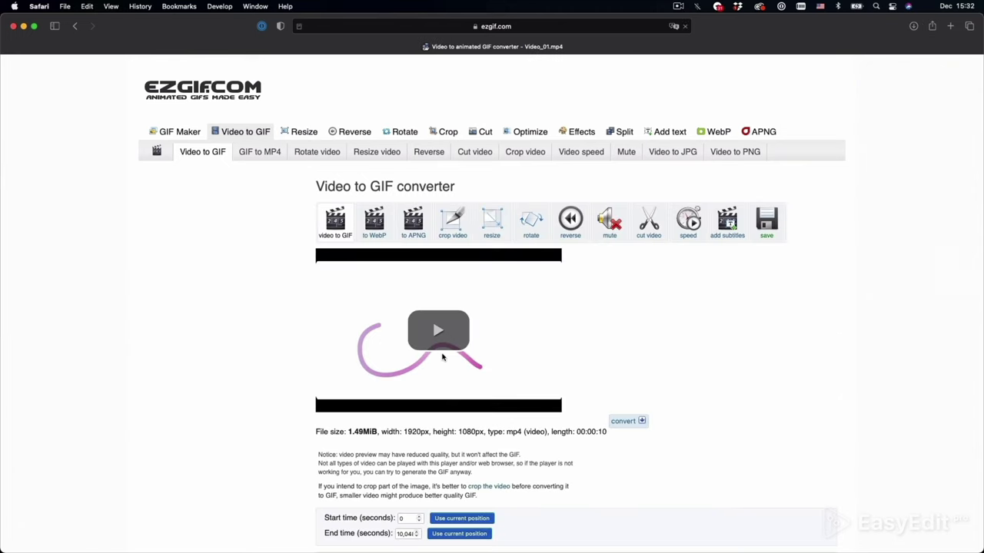
scroll(442, 357, down, 2)
scroll(443, 353, down, 1)
scroll(444, 352, down, 1)
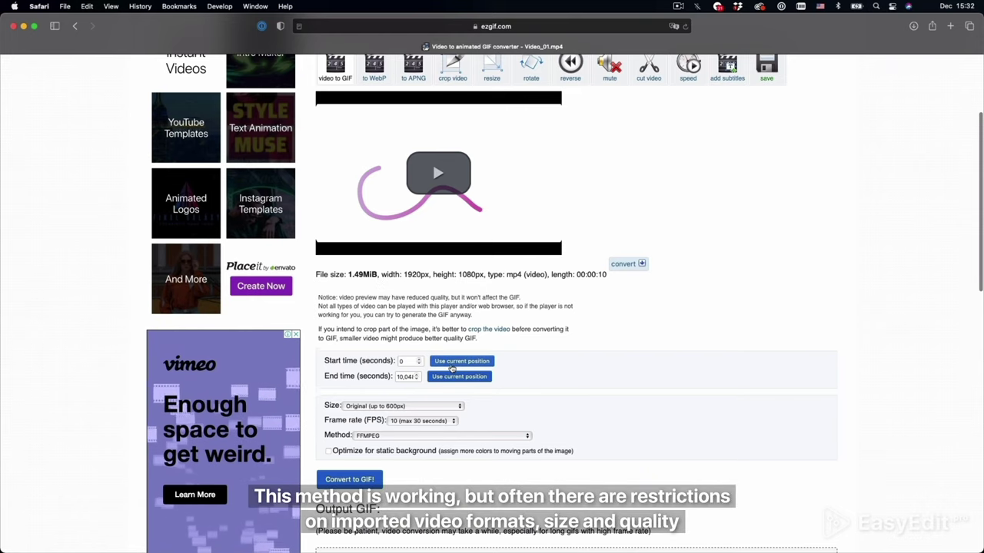
scroll(450, 369, down, 1)
scroll(449, 369, down, 1)
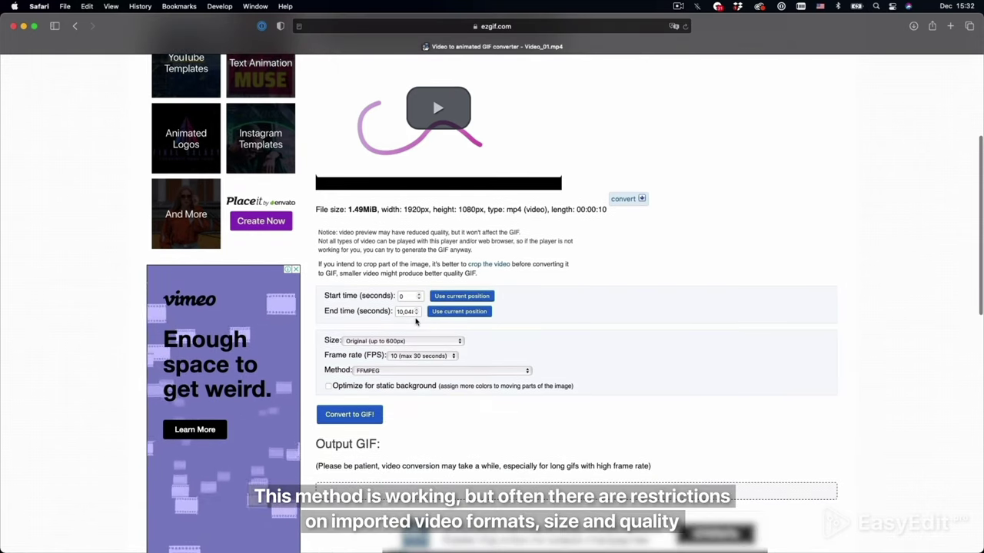
- Set size to Original (up to 800px) and frame rate 20, then convert to GIF
click(458, 342)
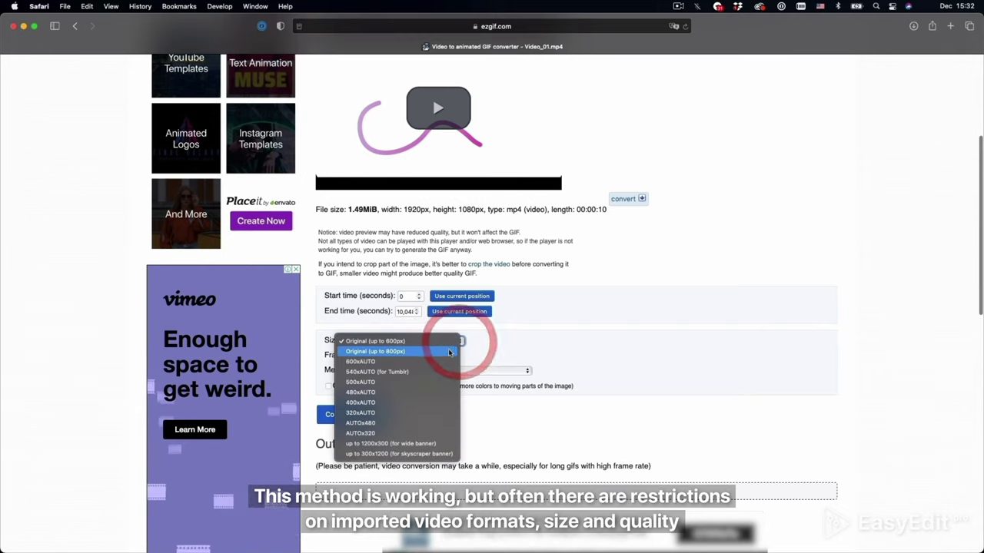
click(448, 353)
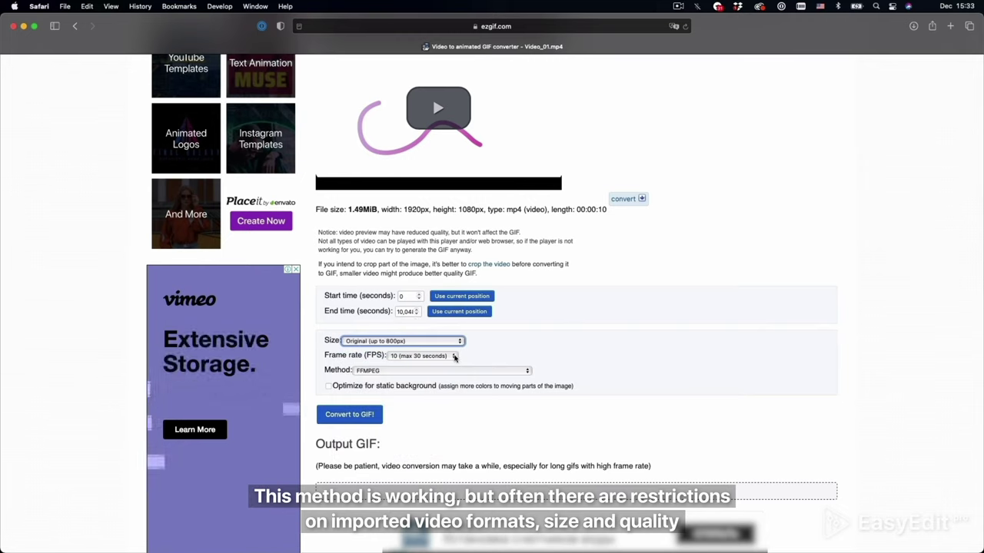
click(454, 356)
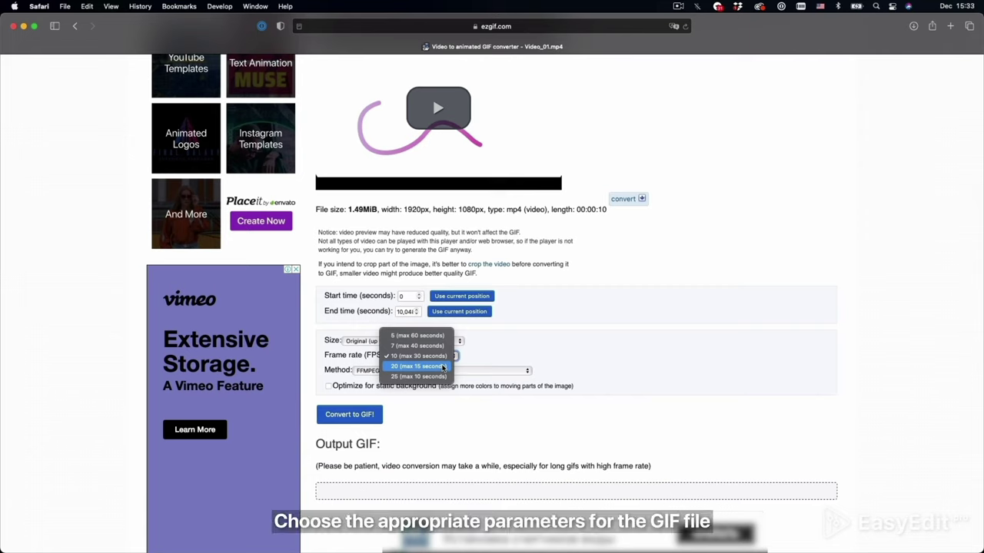
click(442, 366)
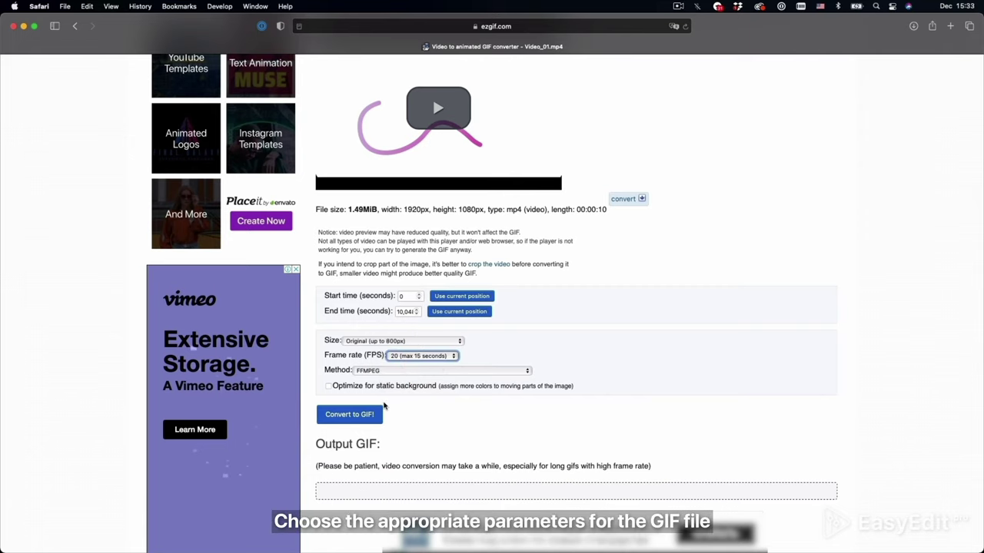
click(350, 414)
scroll(558, 411, down, 2)
- Save the converted 800×450 GIF and allow downloads from ezgif.com in Safari
scroll(559, 411, down, 1)
scroll(558, 411, down, 3)
scroll(559, 411, down, 1)
scroll(559, 412, down, 1)
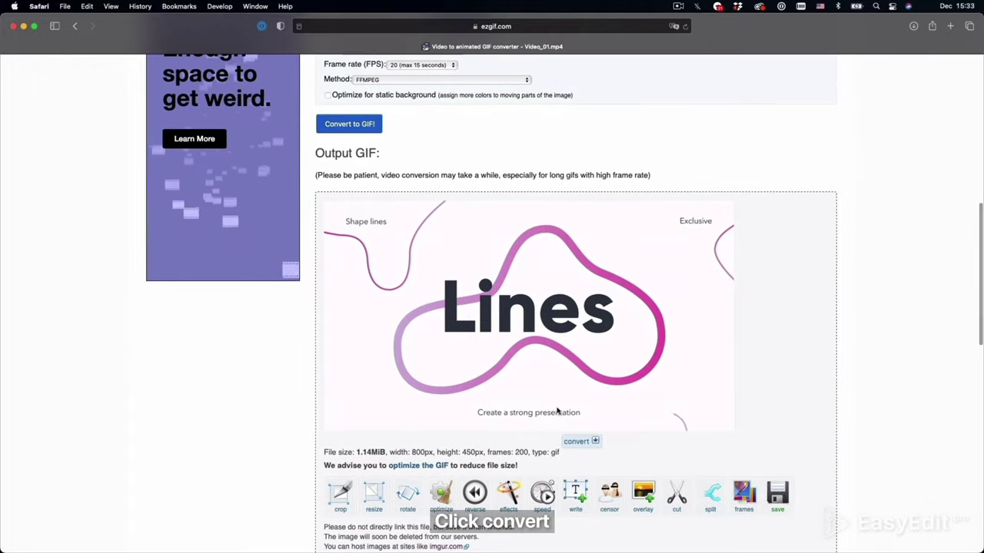
scroll(559, 411, down, 2)
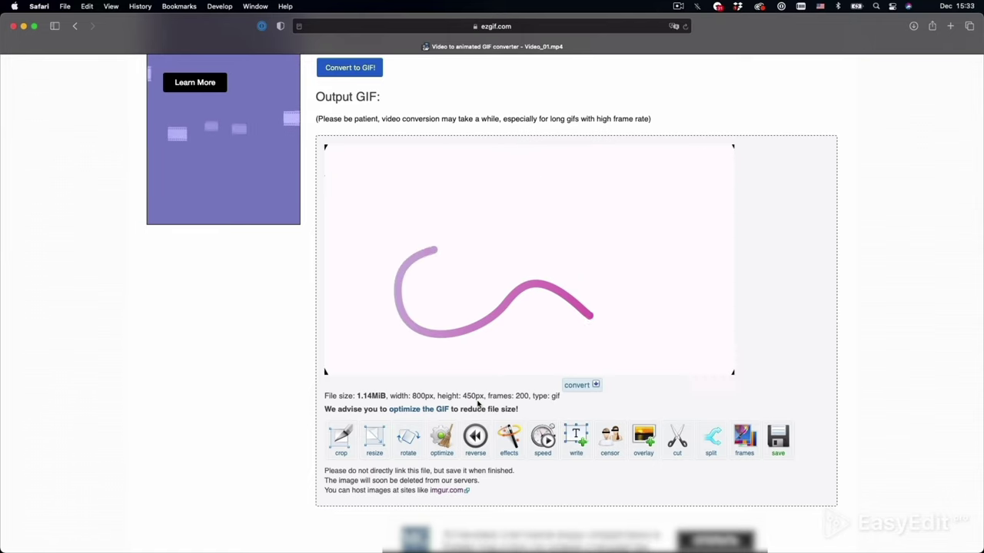
click(778, 435)
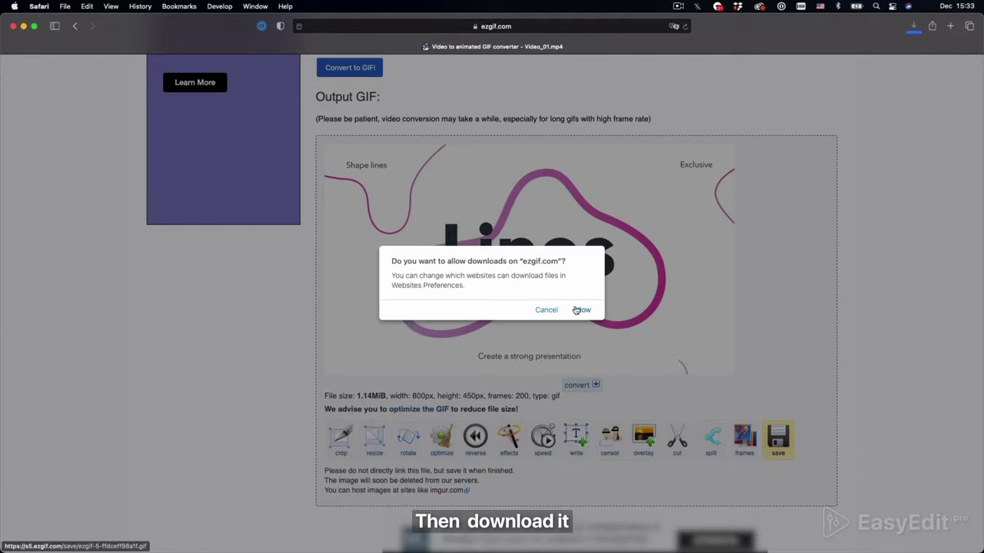
click(581, 310)
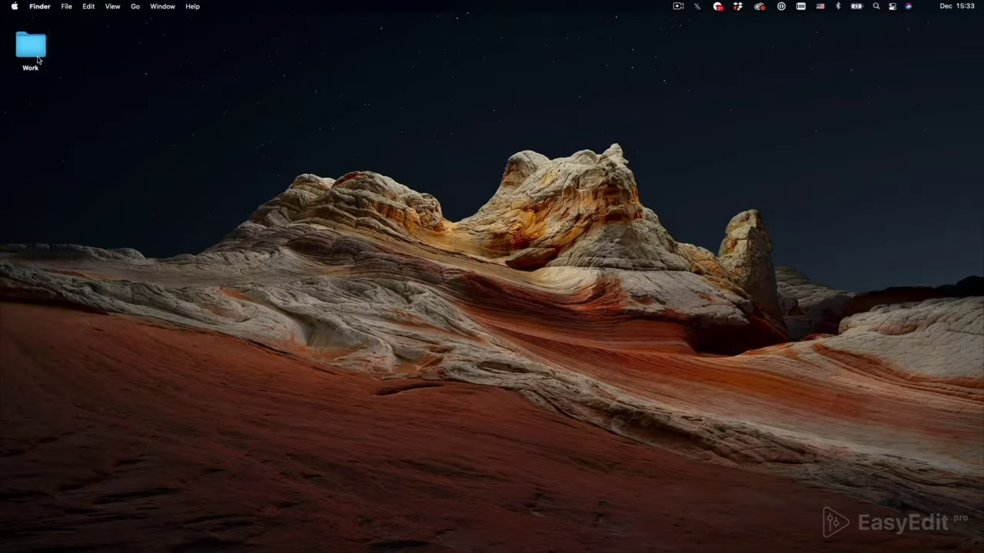
- In the Work folder, preview ezgif.com-video-to-gif.gif in Quick Look
double_click(29, 51)
click(499, 139)
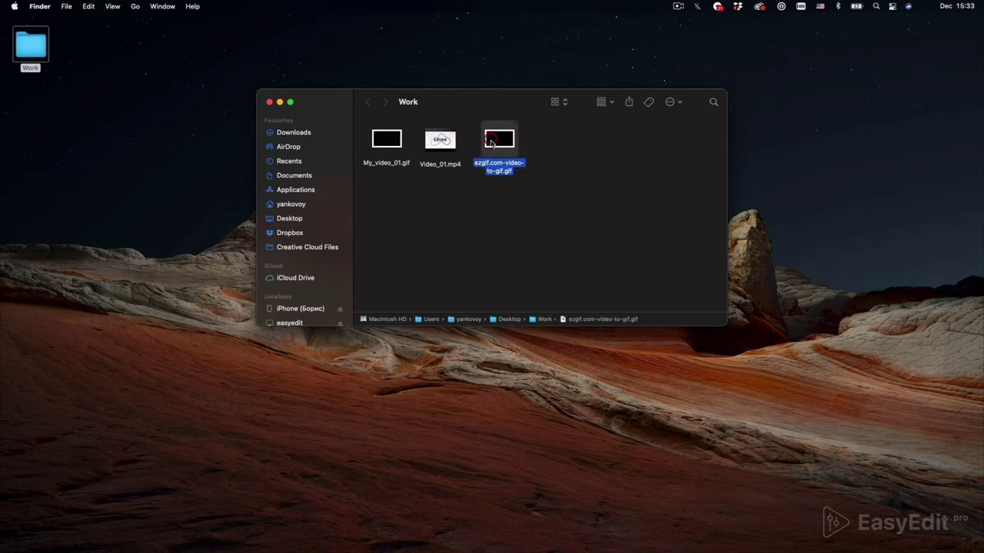
key(space)
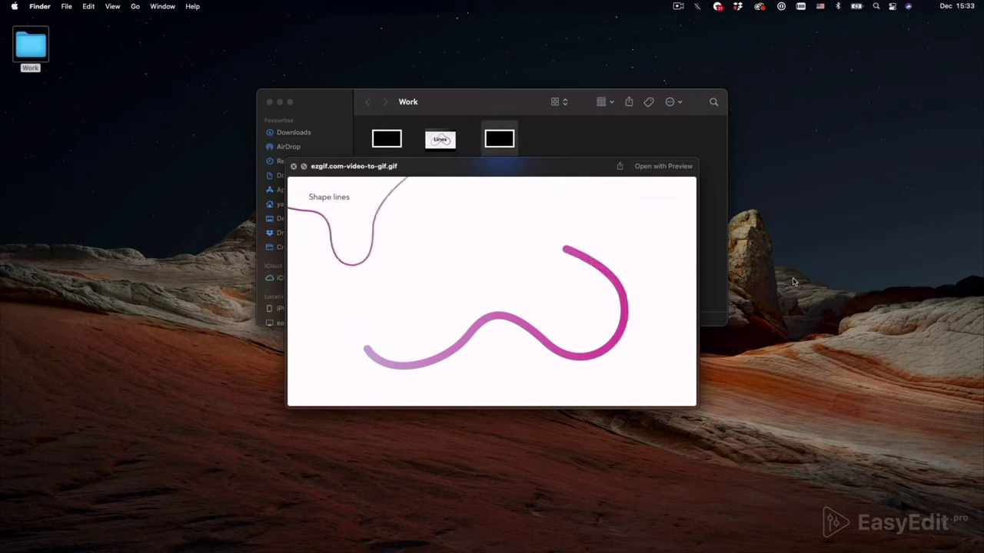